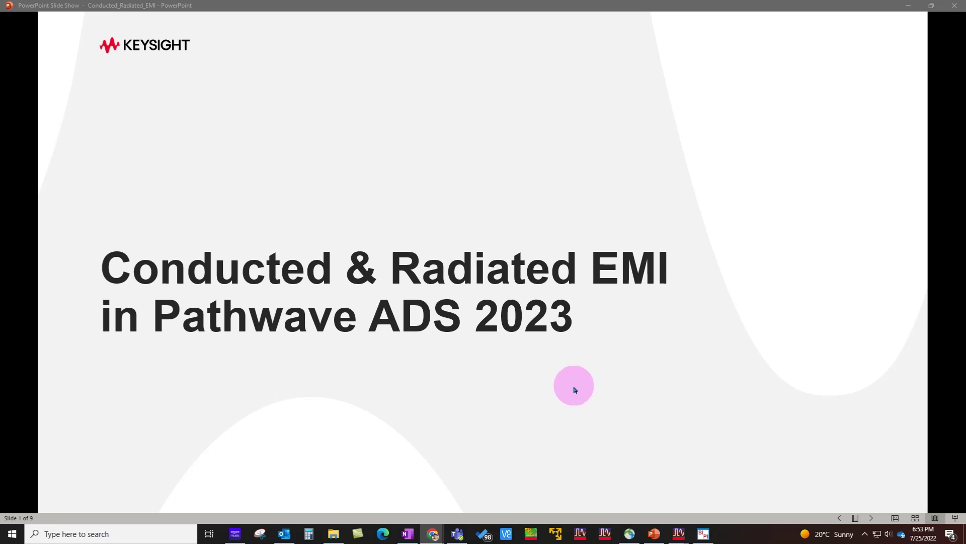
# Advance the slide show past the title slide to the next slide
pyautogui.click(575, 390)
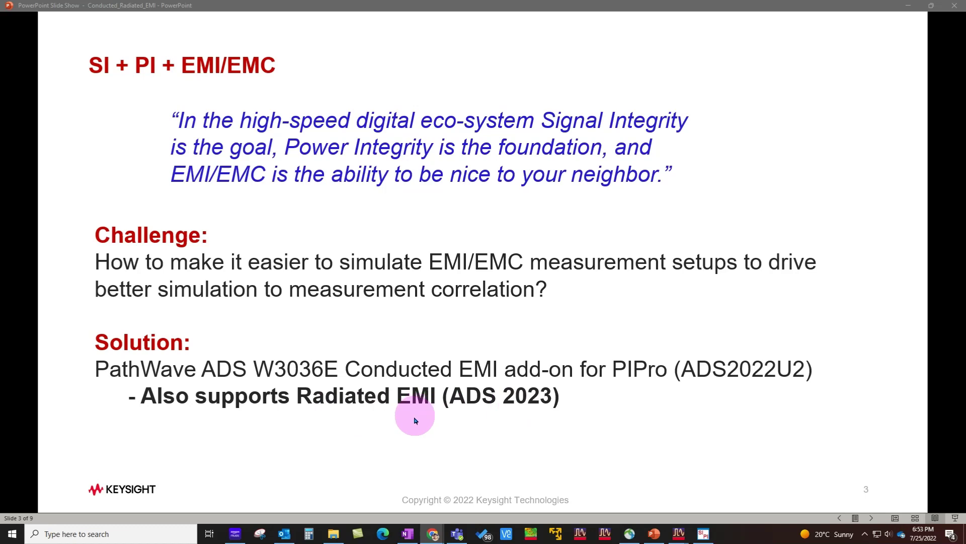
# Advance the slide show to slide 4, the CISPR 25 conducted EMI test bench slide
pyautogui.press('Right')
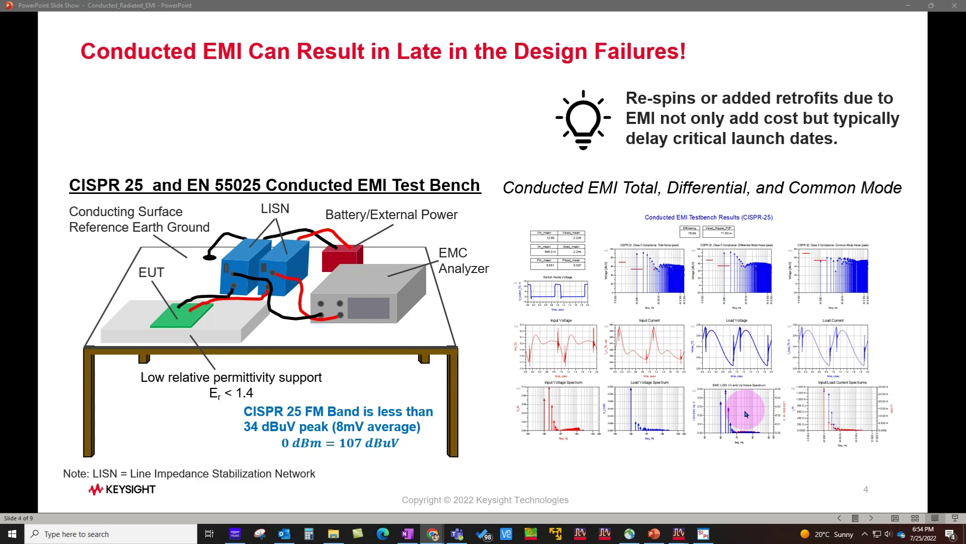
# Advance the slide show to slide 7, comparing CISPR 25 simulation against measurement
pyautogui.click(507, 316)
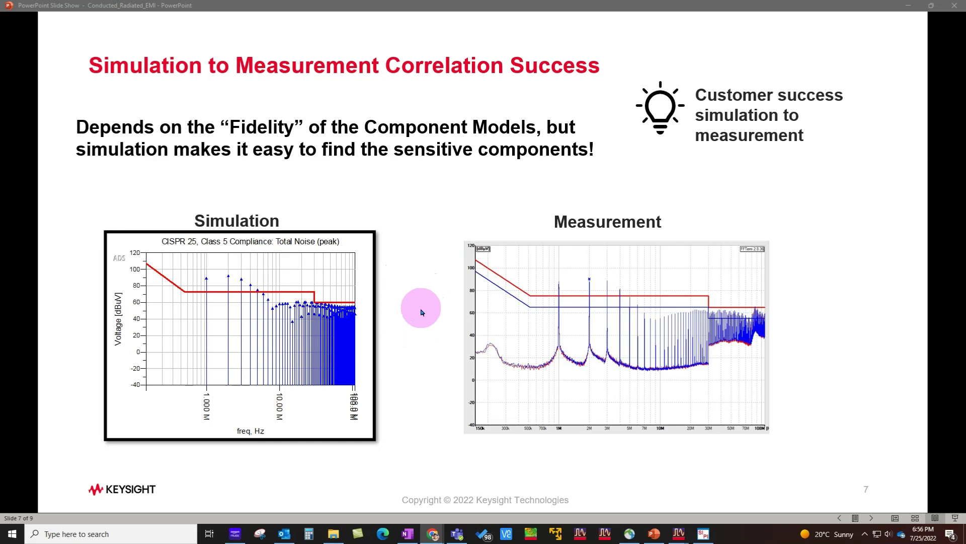
# Advance to the webcast slide, then bring the ADS 2023 main window to the front
pyautogui.press('Right')
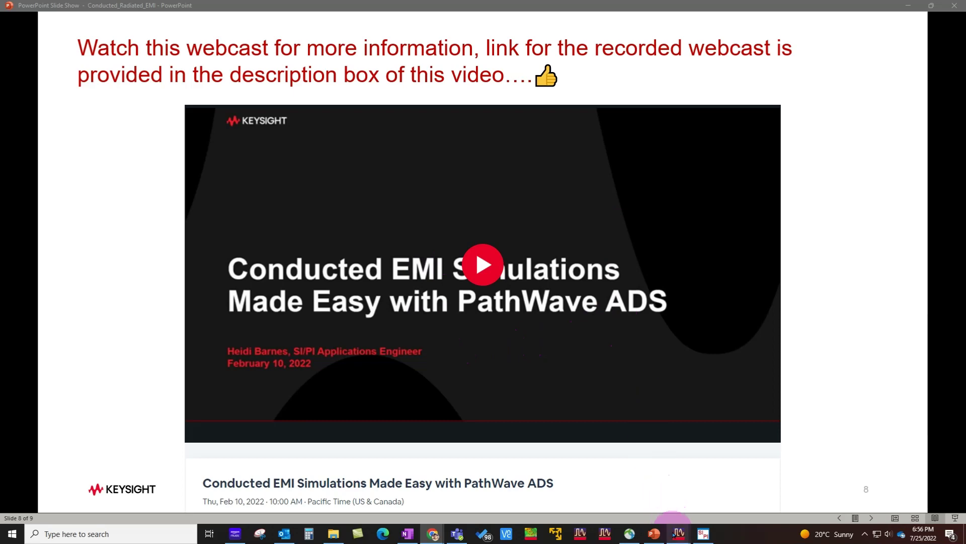
pyautogui.moveTo(679, 533)
pyautogui.click(620, 501)
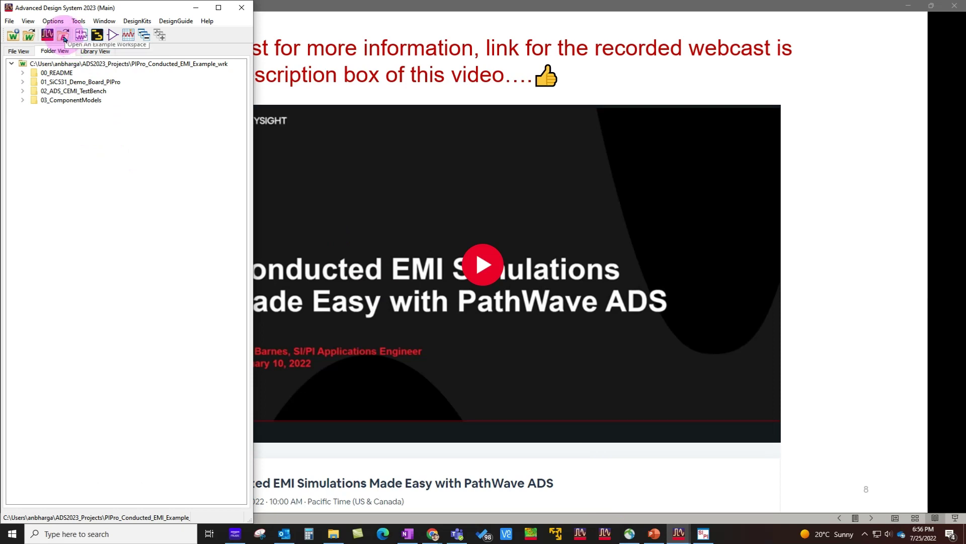
# Search the example workspaces for 'EMI' and open the conducted EMI tutorial's documentation
pyautogui.click(63, 36)
pyautogui.click(437, 86)
pyautogui.write('EMI')
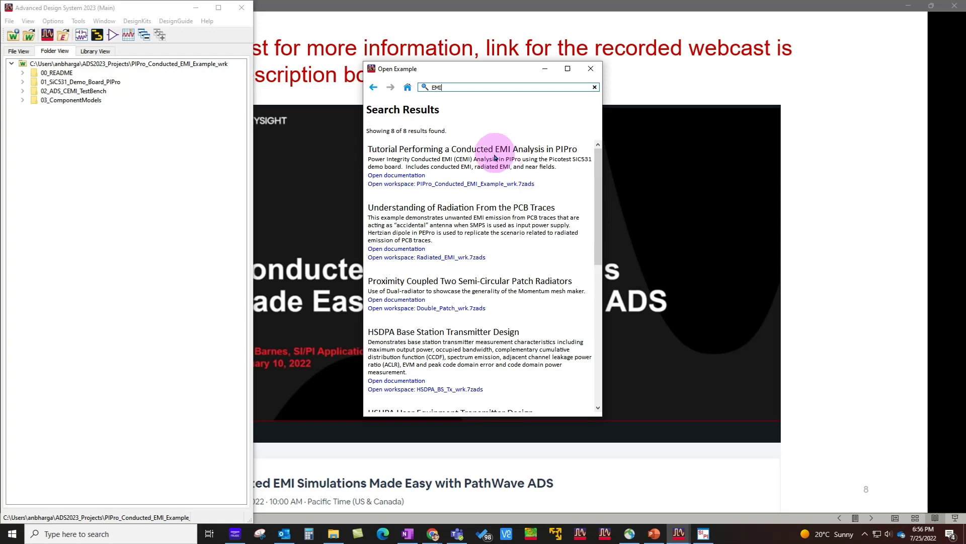
pyautogui.click(408, 176)
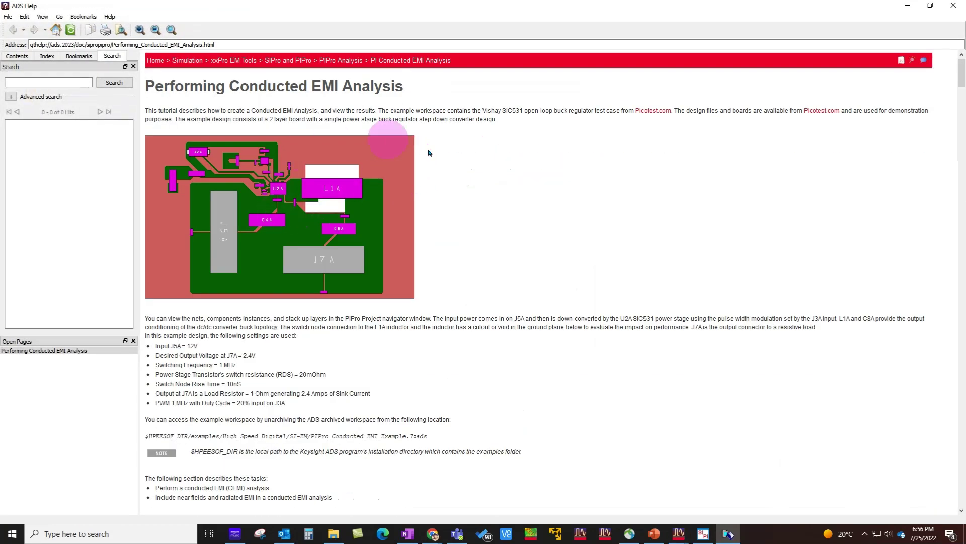
# Scroll the Performing Conducted EMI Analysis page down to Step 1 and Step 2
pyautogui.scroll(-10, 534, 251)
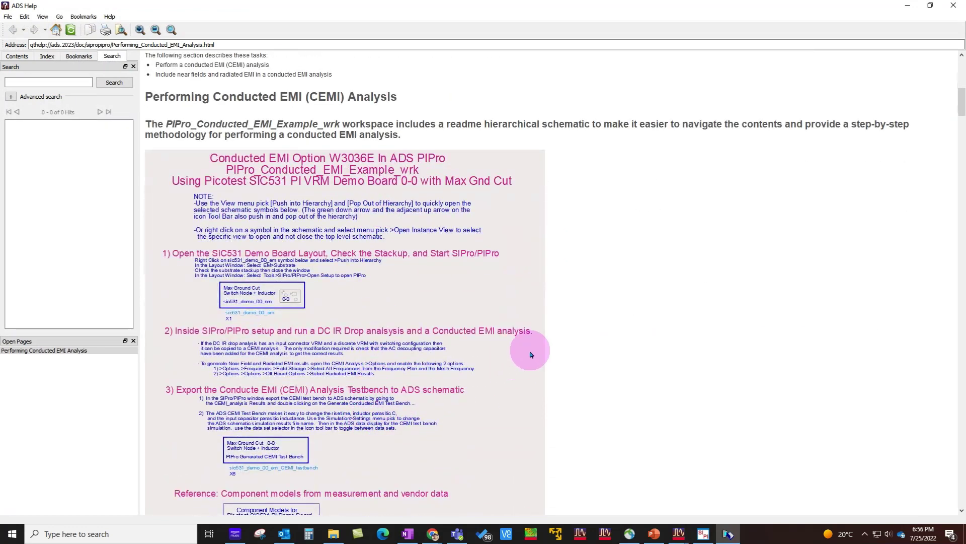
pyautogui.scroll(-8, 527, 348)
pyautogui.scroll(-1, 525, 336)
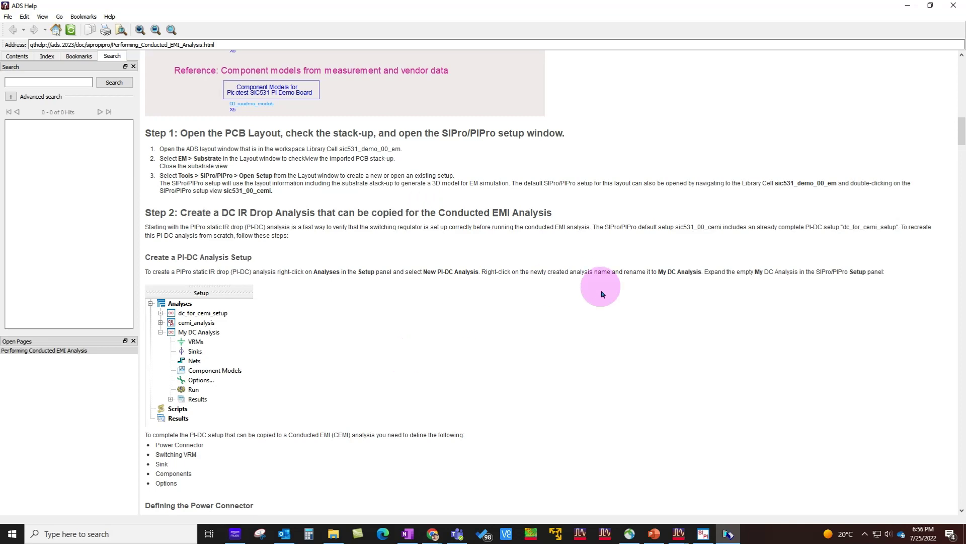
# Minimize help, close the example browser, and open the Readme schematic from 00_README
pyautogui.click(908, 8)
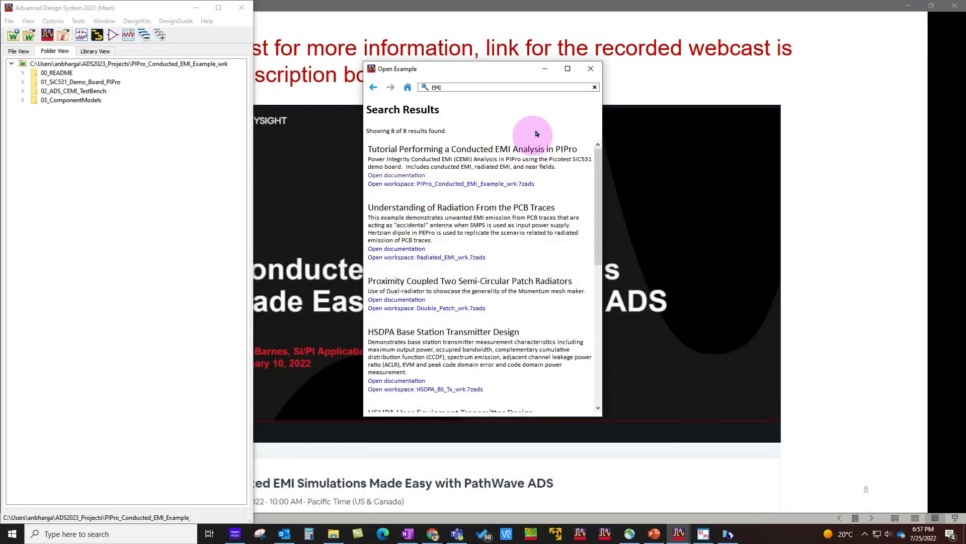
pyautogui.click(586, 68)
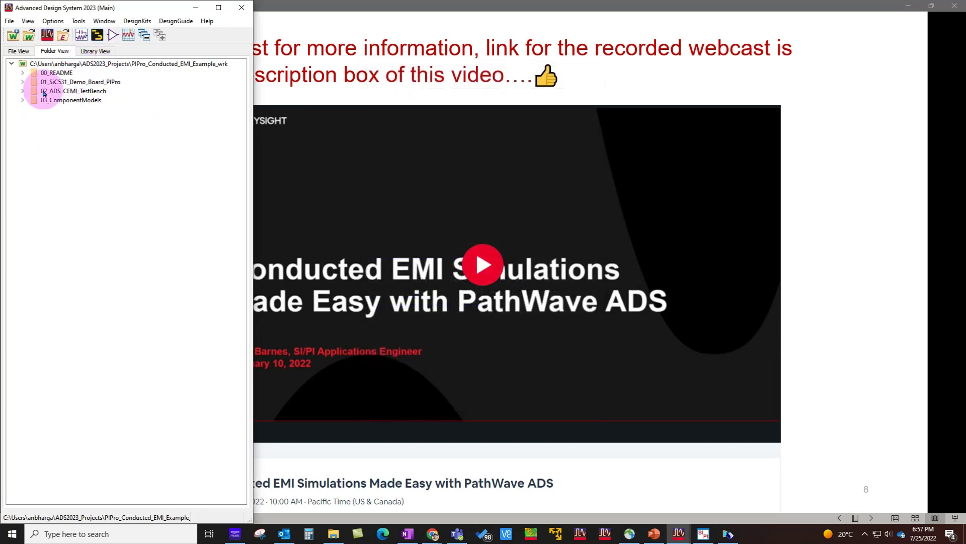
pyautogui.click(22, 73)
pyautogui.doubleClick(48, 82)
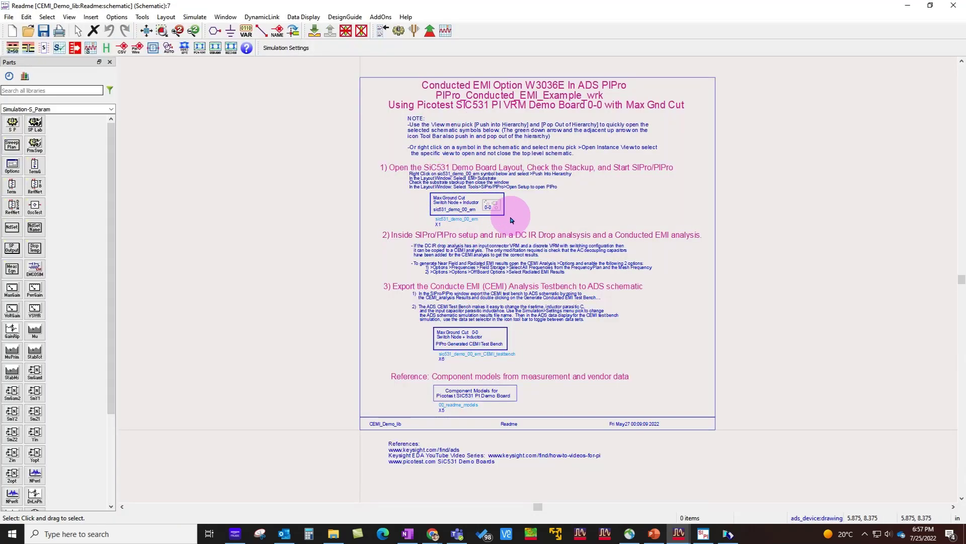
# Push into the sic531_demo_00_em board symbol and load its layout into SIPro/PIPro Setup
pyautogui.scroll(1, 509, 211)
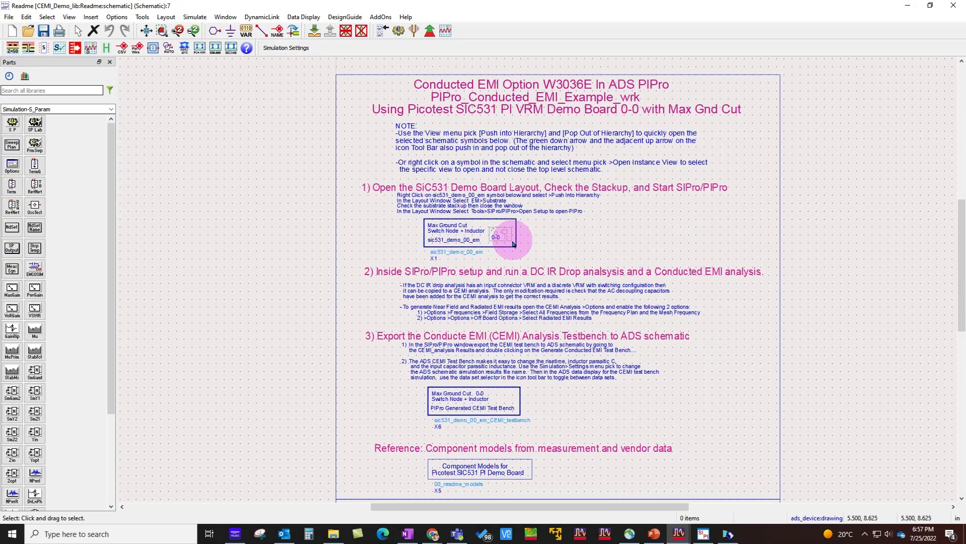
pyautogui.scroll(5, 509, 247)
pyautogui.click(451, 276)
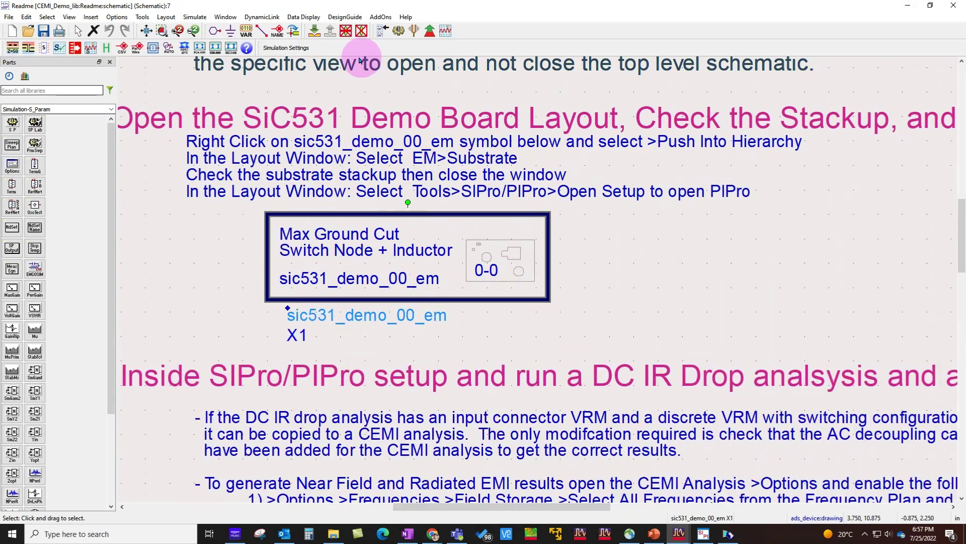
pyautogui.click(314, 30)
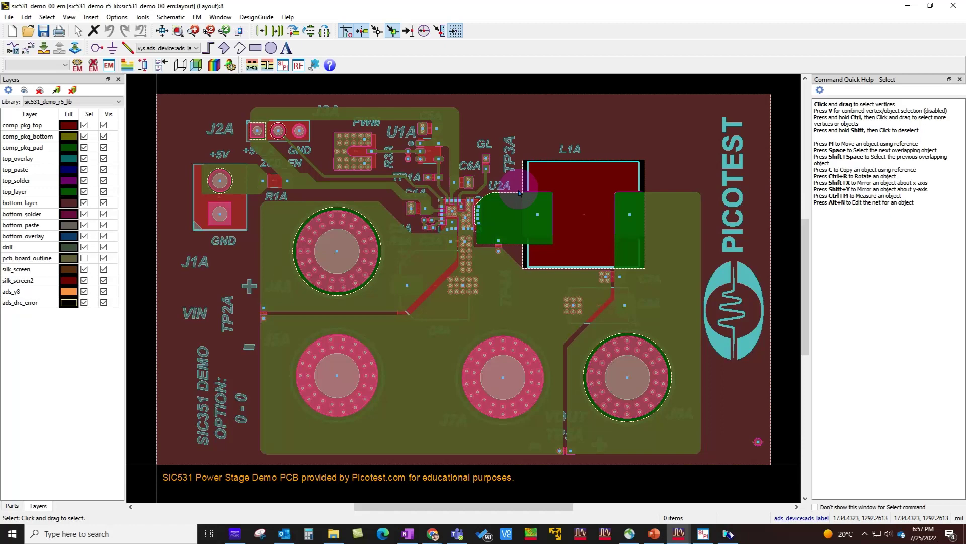
pyautogui.click(281, 69)
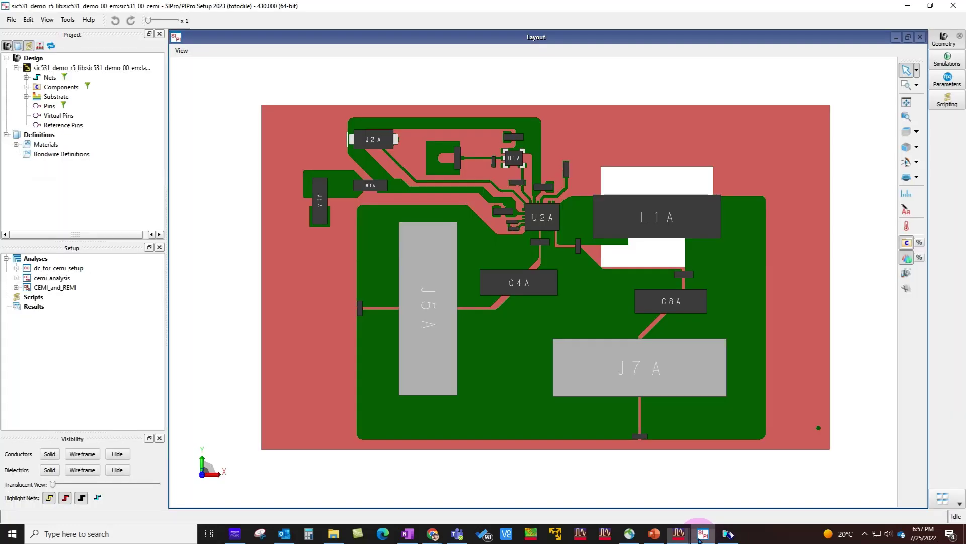
pyautogui.click(410, 311)
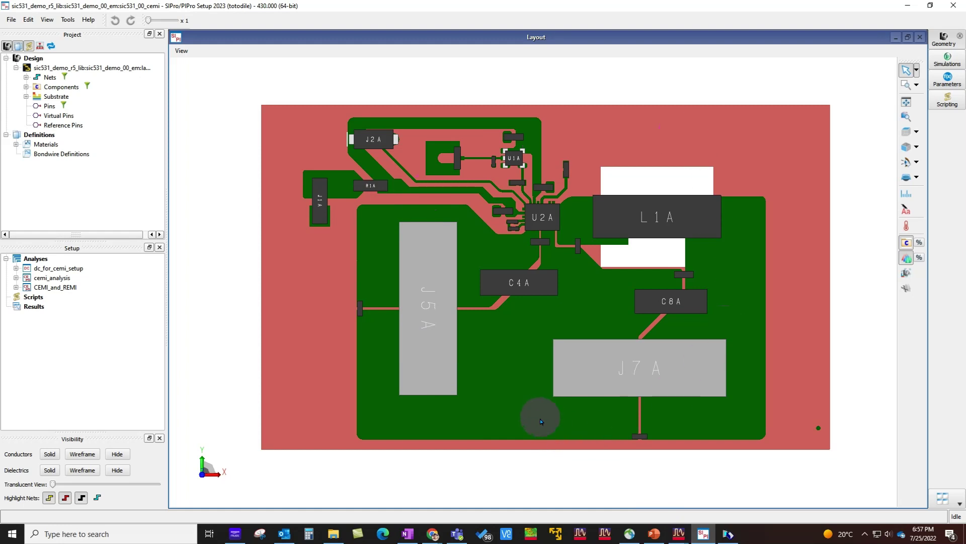
# Select the dc_for_cemi_setup and cemi_analysis analyses, then expand dc_for_cemi_setup
pyautogui.click(50, 268)
pyautogui.click(56, 278)
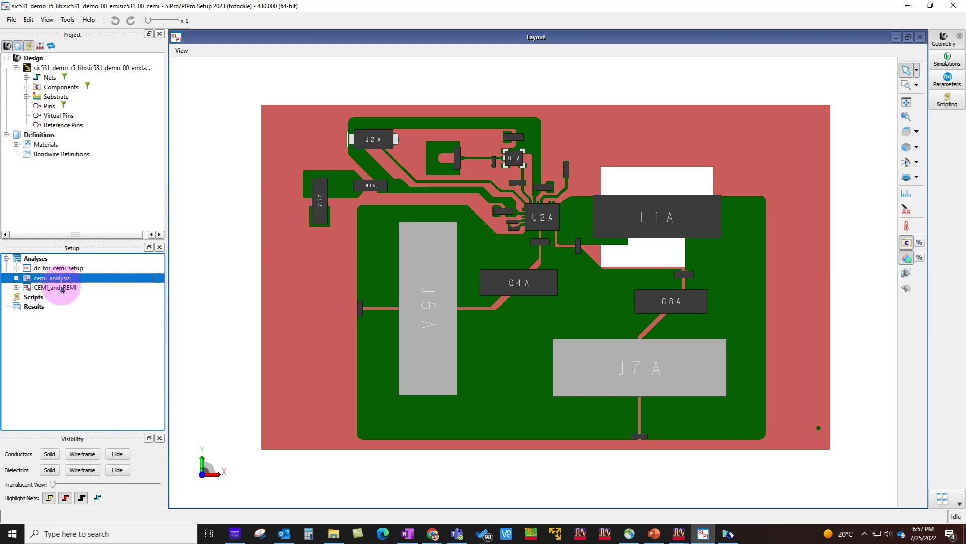
pyautogui.click(16, 268)
pyautogui.click(56, 269)
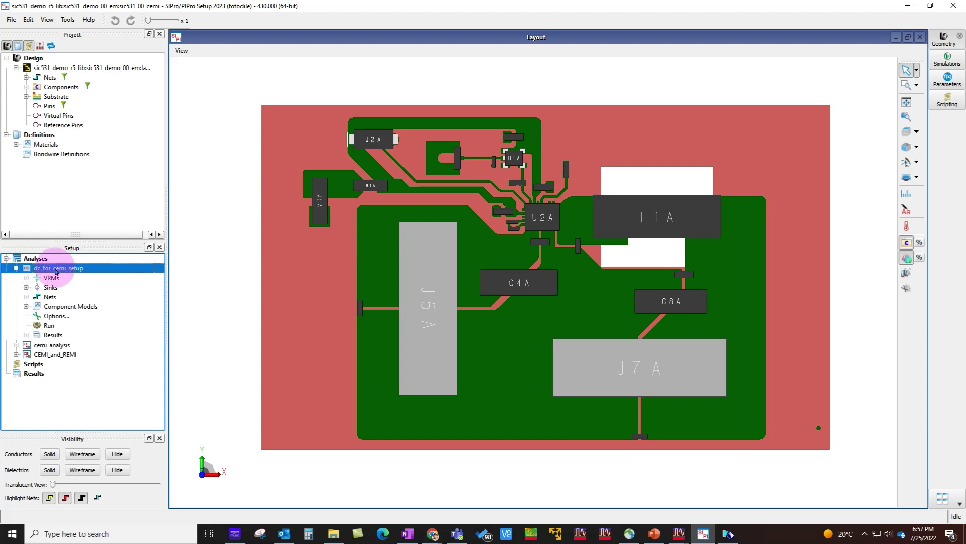
# Locate VRMs VIN_1_J5A and VIN_1_U2A, the sinks, nets, and the FP1308R3-R32-R model at L1A
pyautogui.click(27, 278)
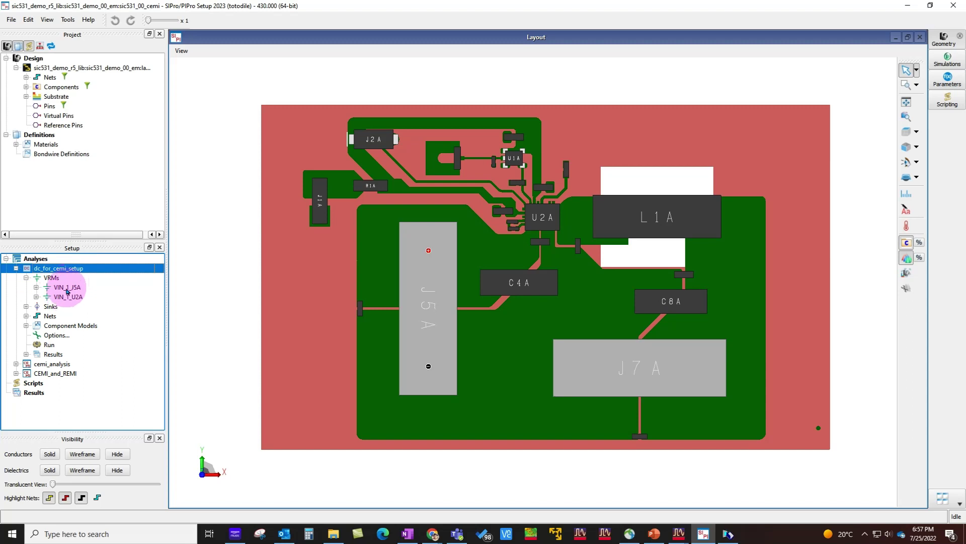
pyautogui.click(67, 288)
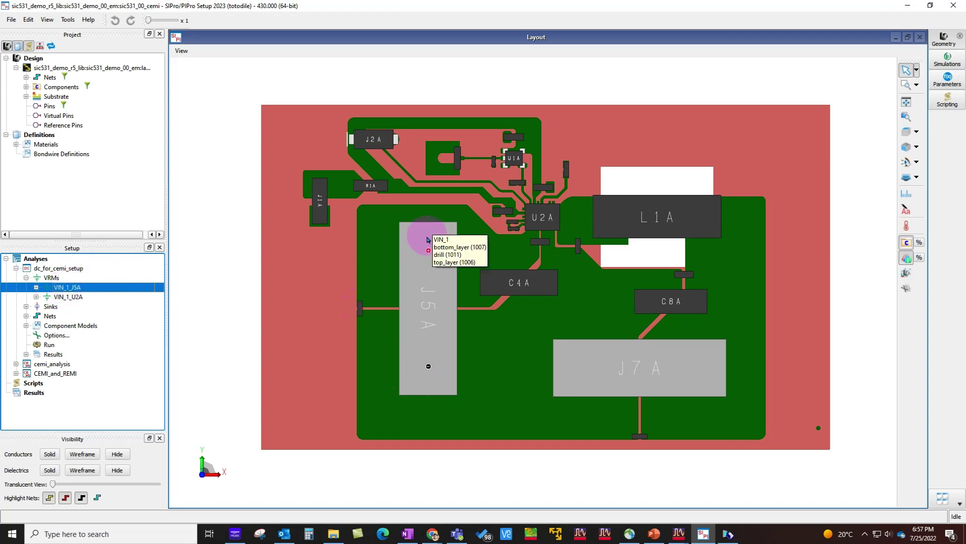
pyautogui.click(67, 297)
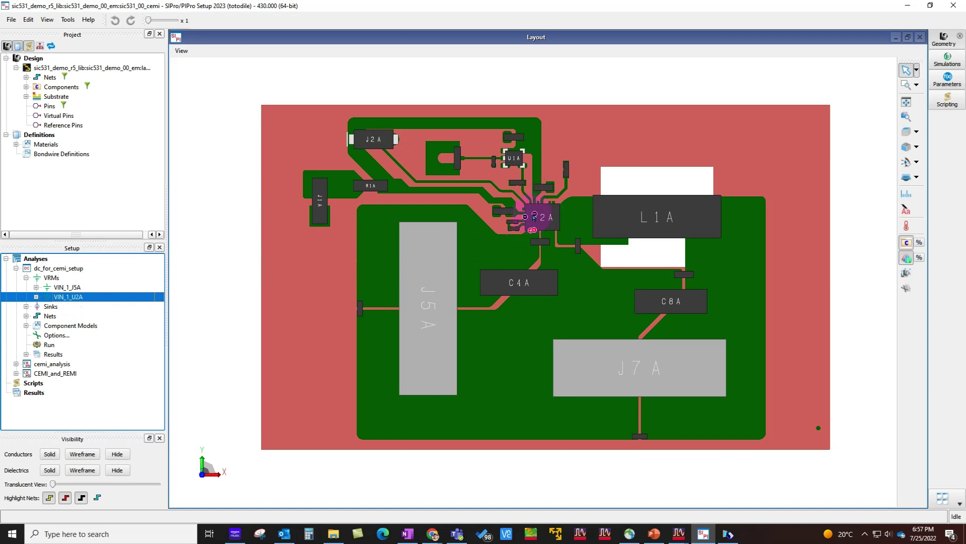
pyautogui.click(47, 307)
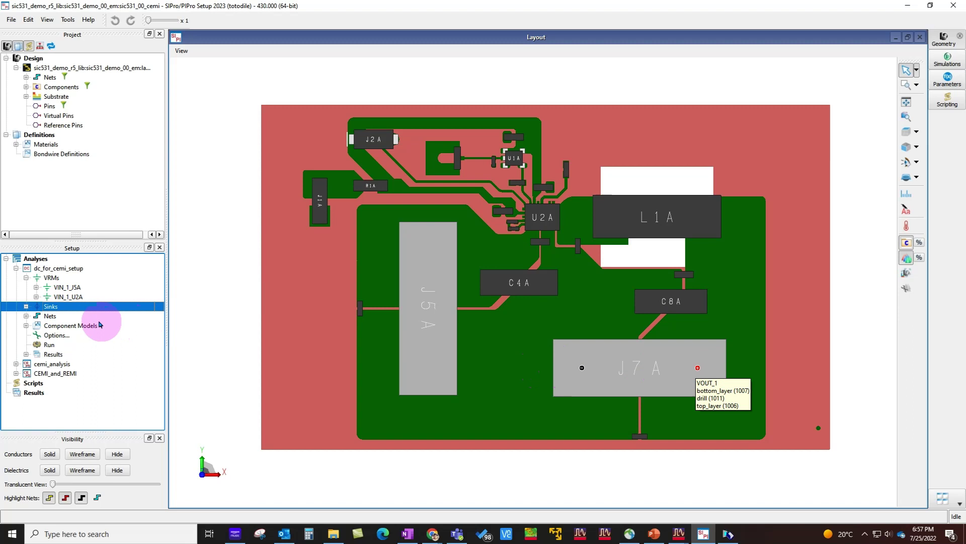
pyautogui.click(27, 316)
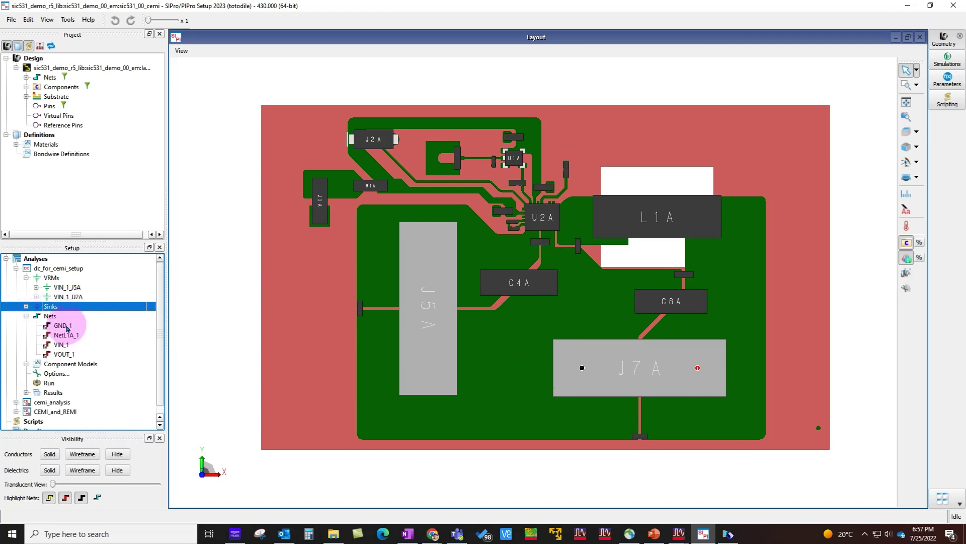
pyautogui.click(26, 363)
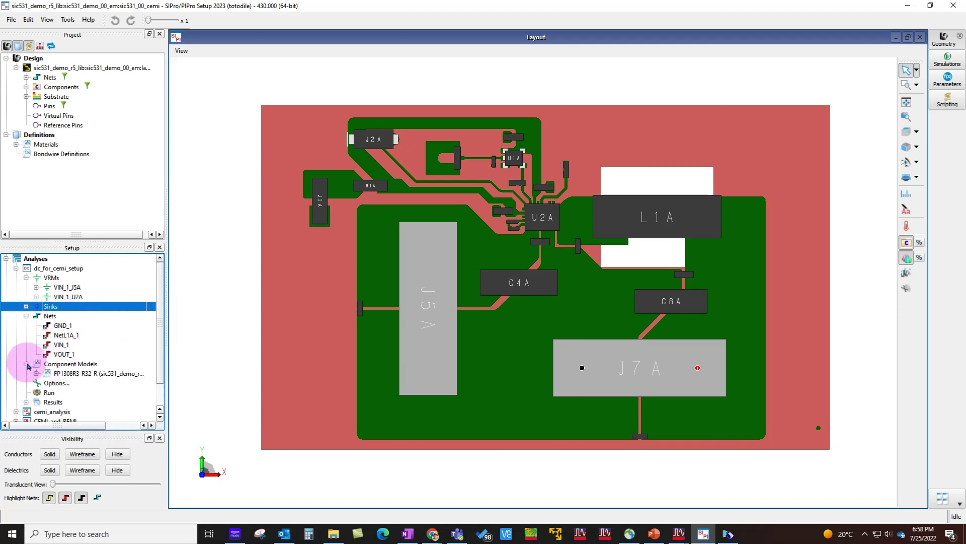
pyautogui.click(70, 373)
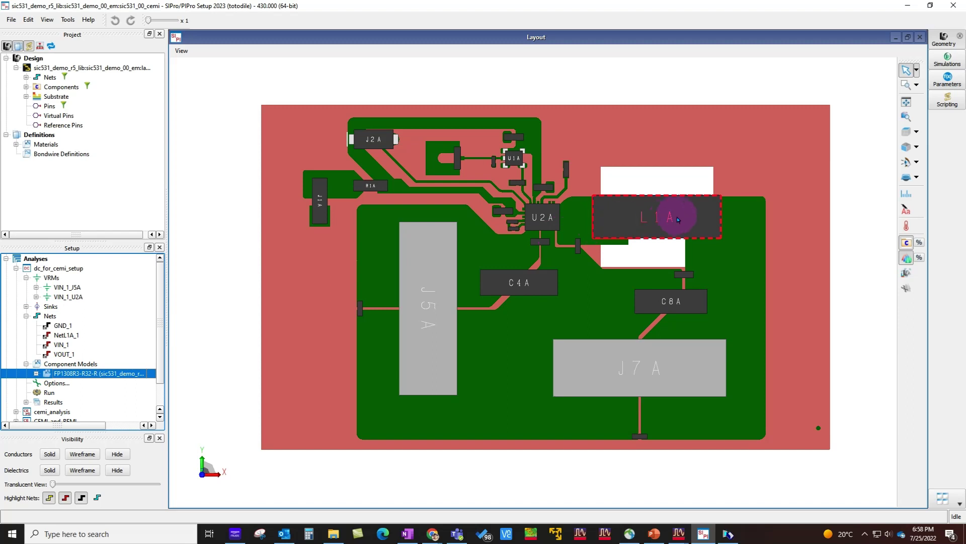
# Review the PI-DC solver and mesh options unchanged, then save the project and run the DC simulation
pyautogui.doubleClick(53, 383)
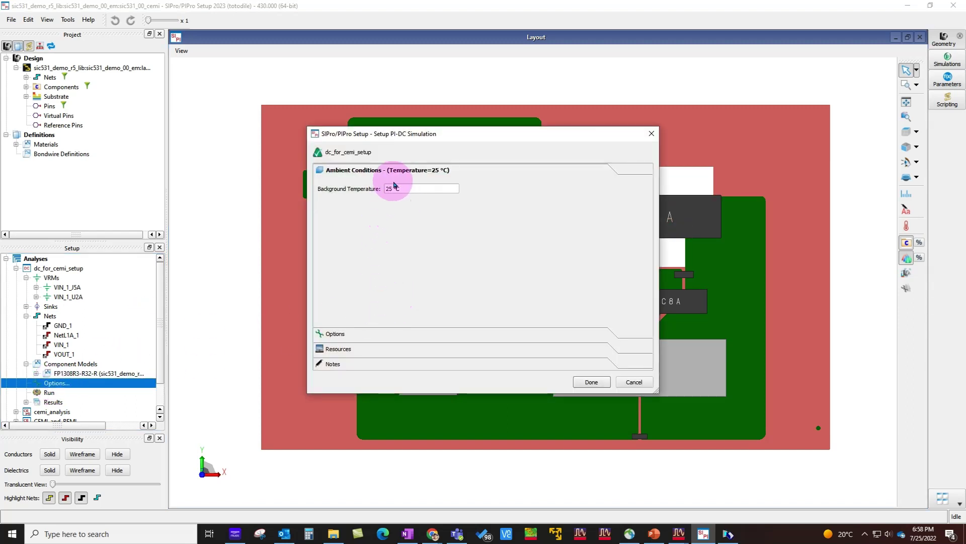
pyautogui.click(375, 333)
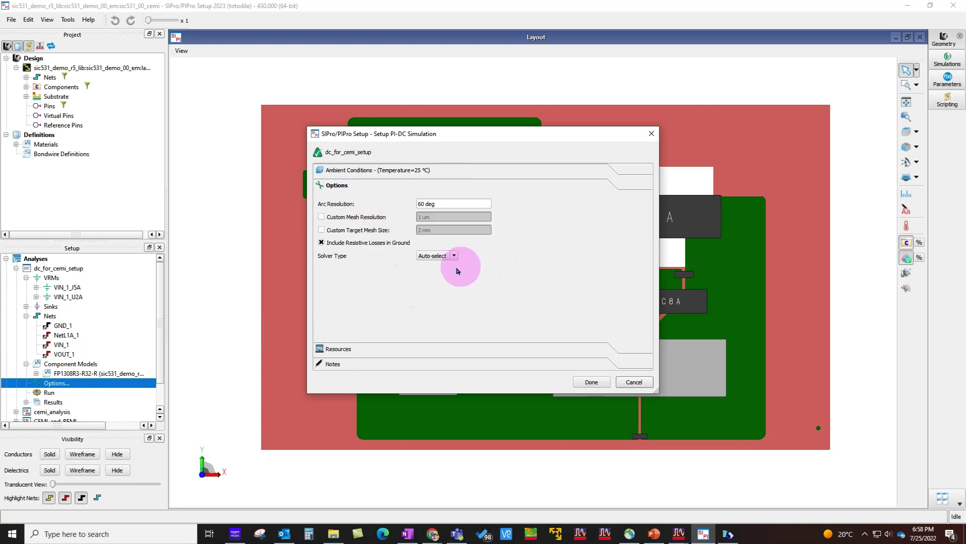
pyautogui.click(636, 383)
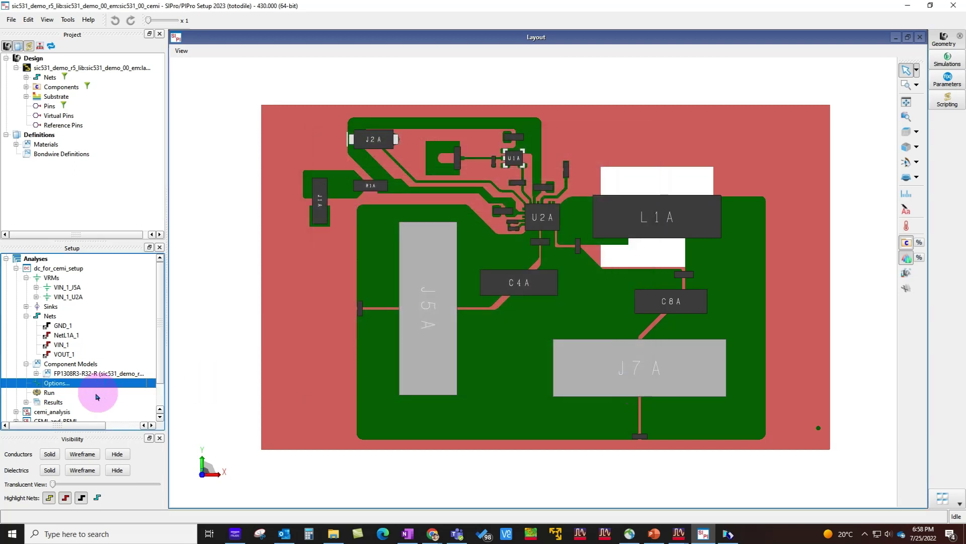
pyautogui.doubleClick(49, 392)
pyautogui.click(509, 279)
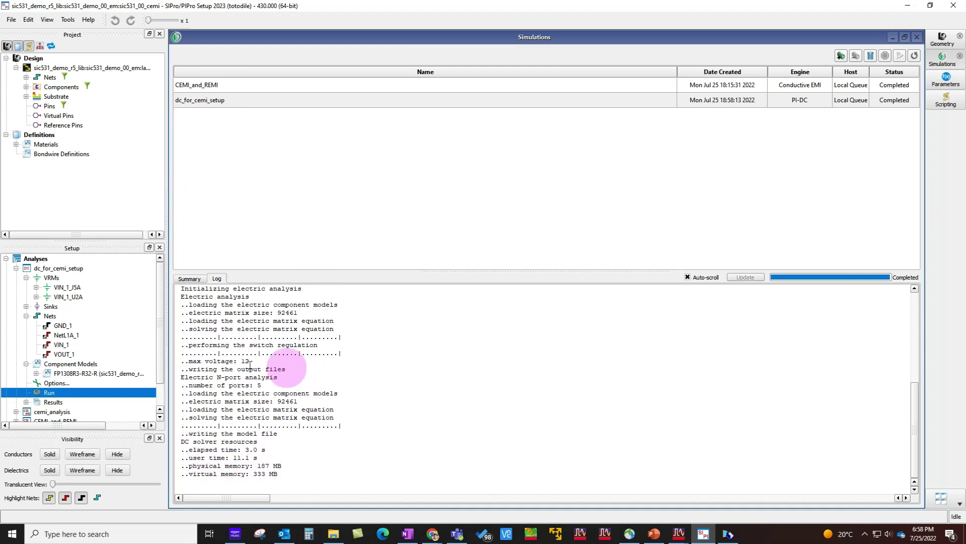
# Re-expand dc_for_cemi_setup, hide the nets list, and open the DC results overview
pyautogui.click(16, 268)
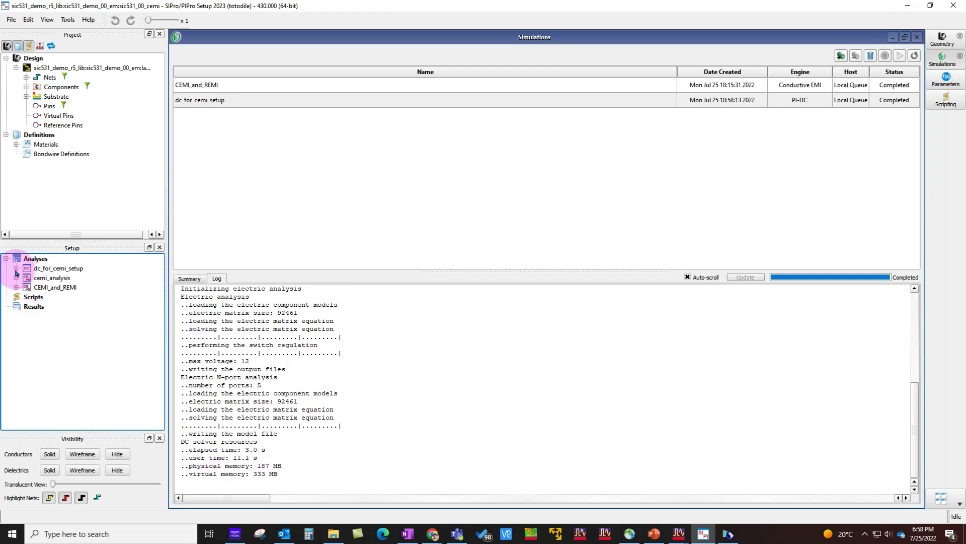
pyautogui.click(15, 268)
pyautogui.click(26, 316)
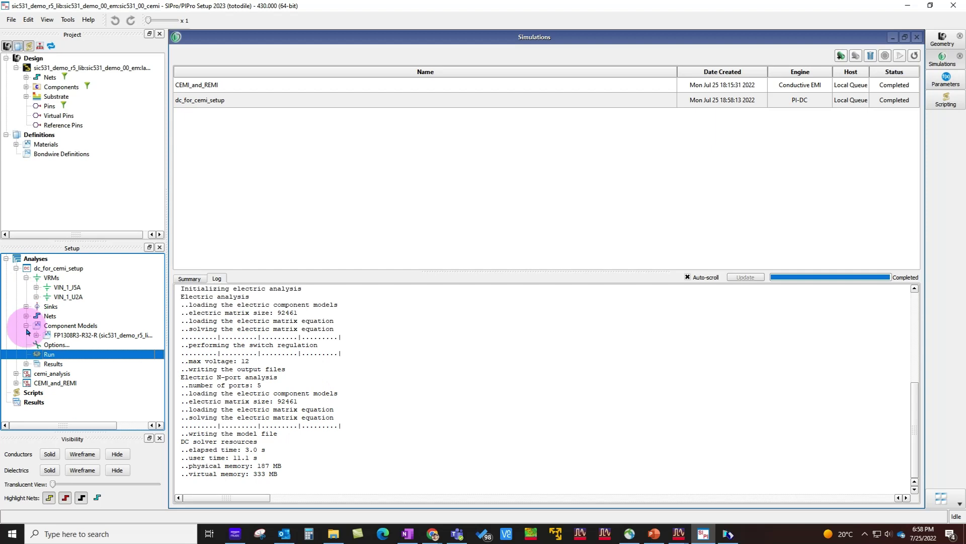
pyautogui.click(26, 363)
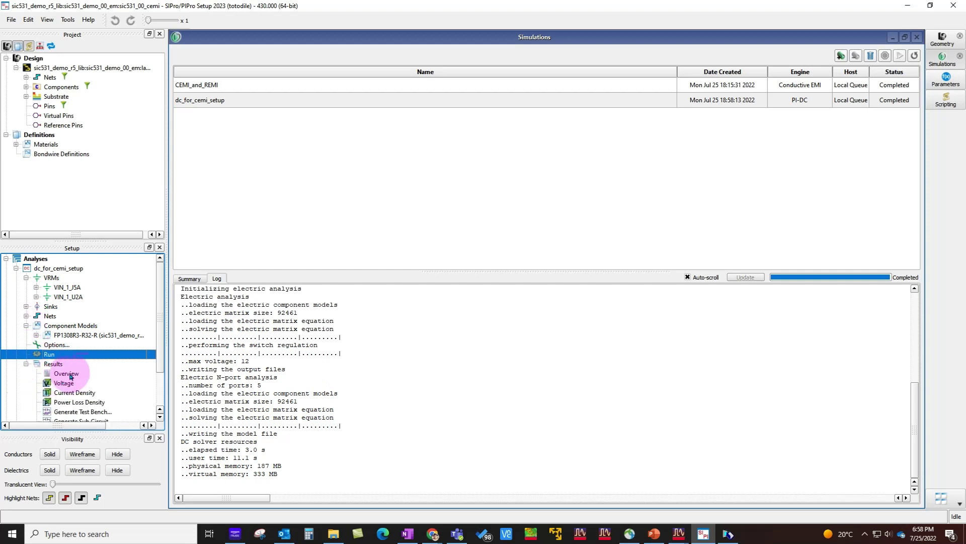
pyautogui.click(73, 374)
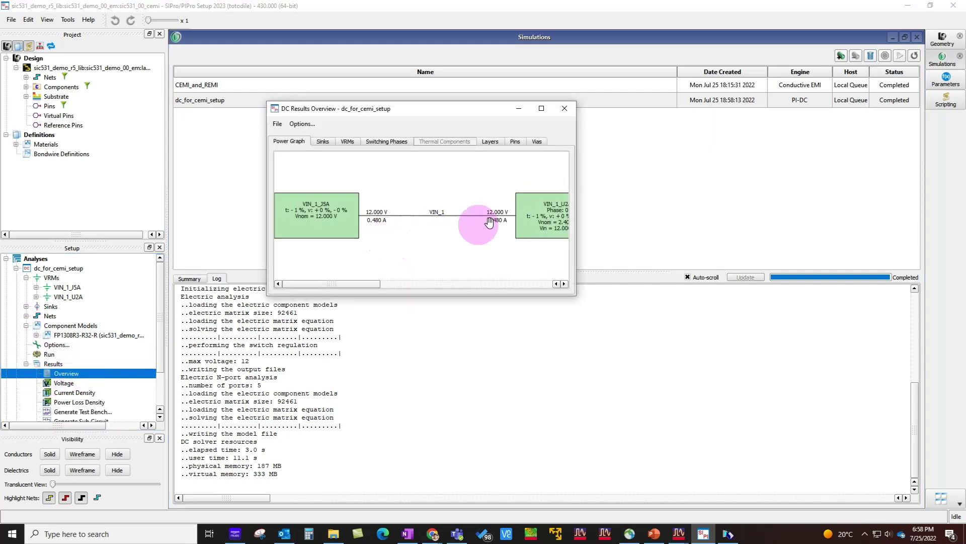
# Show the voltage and current density maps, then unload the results and collapse the tree
pyautogui.click(64, 383)
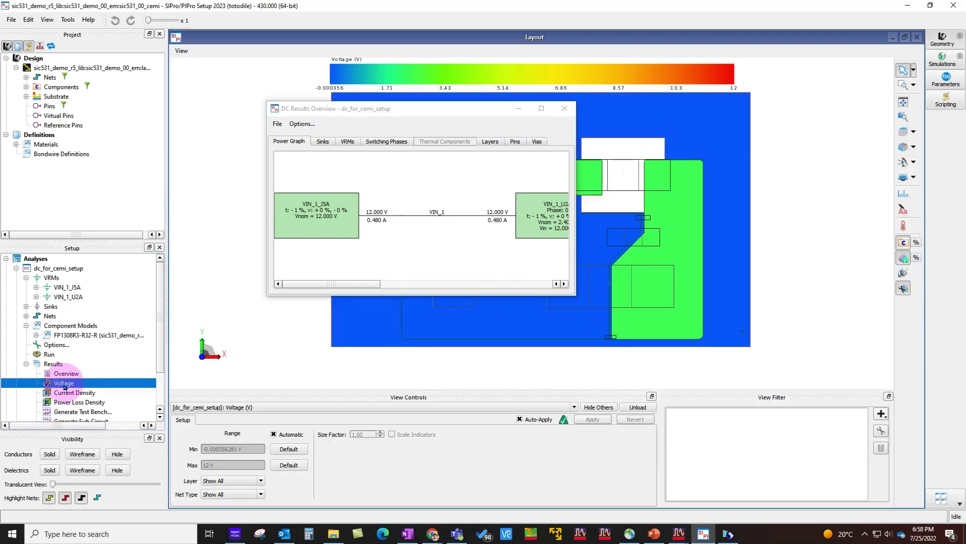
pyautogui.click(565, 108)
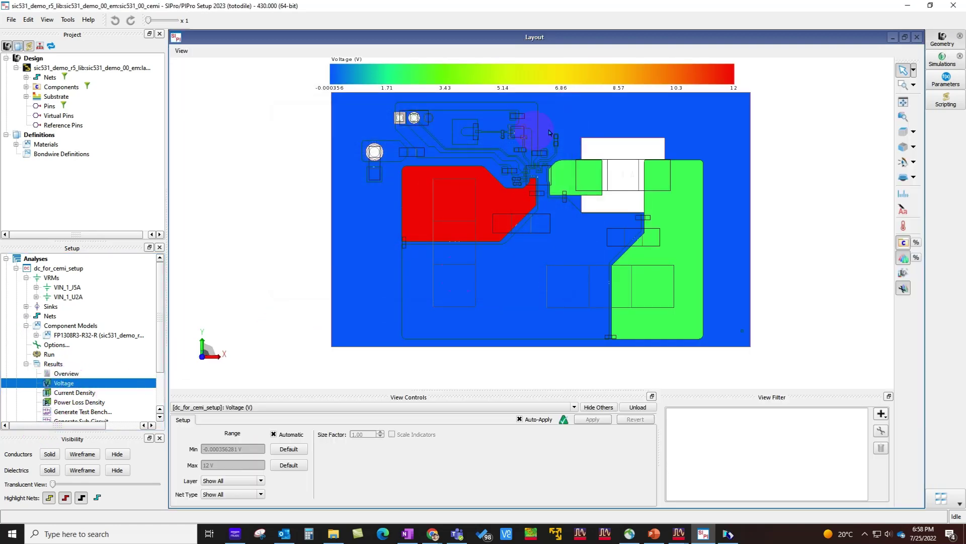
pyautogui.click(75, 393)
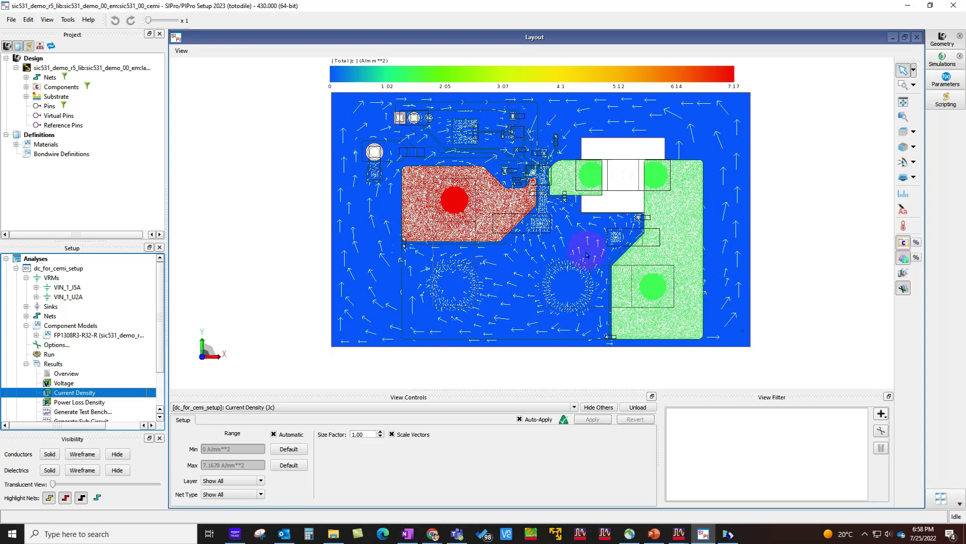
pyautogui.click(639, 407)
pyautogui.click(643, 408)
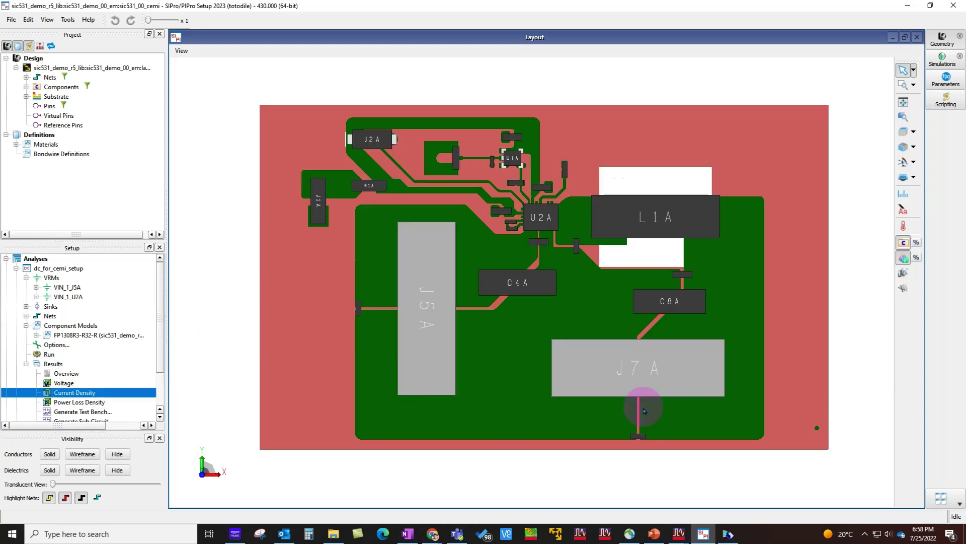
pyautogui.click(26, 363)
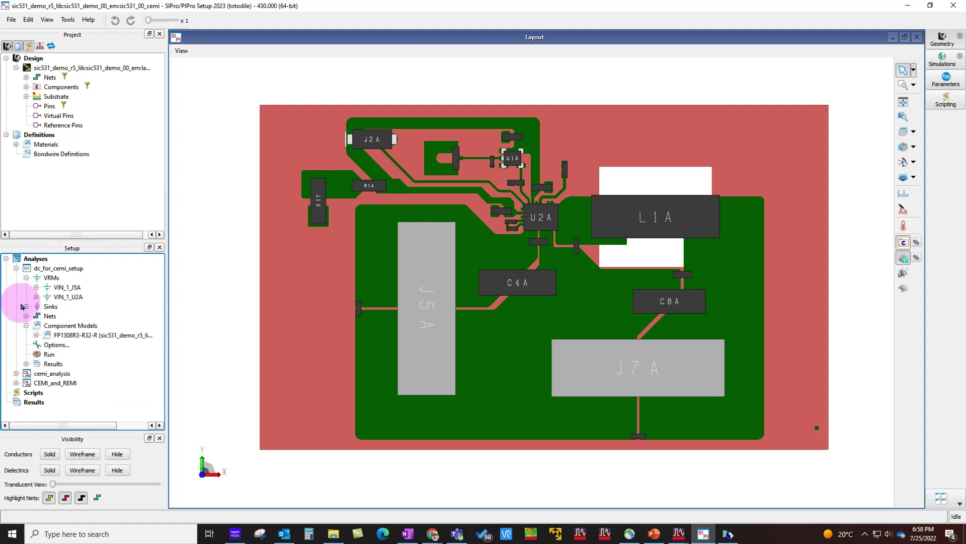
pyautogui.click(16, 268)
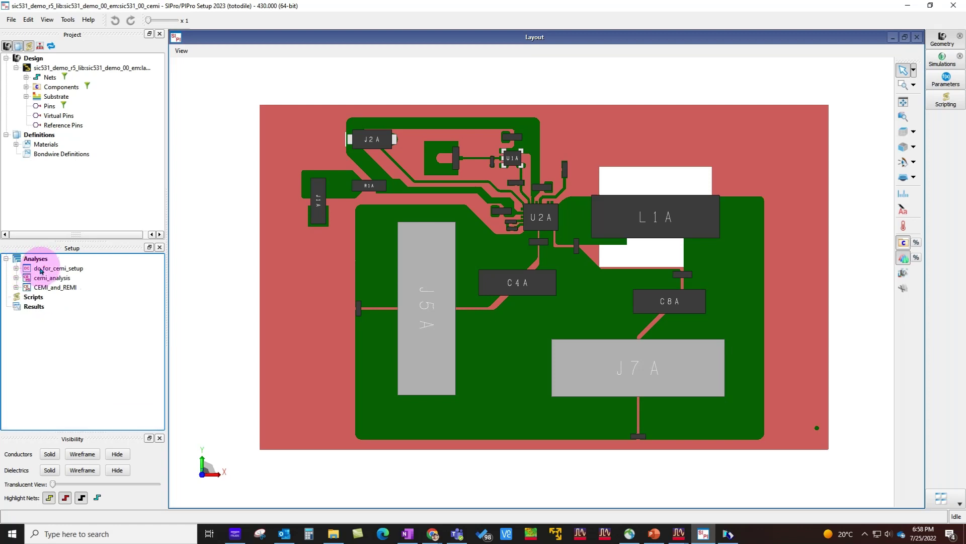
# Copy dc_for_cemi_setup as a Conductive EMI analysis and expand the new copy
pyautogui.rightClick(40, 271)
pyautogui.moveTo(83, 300)
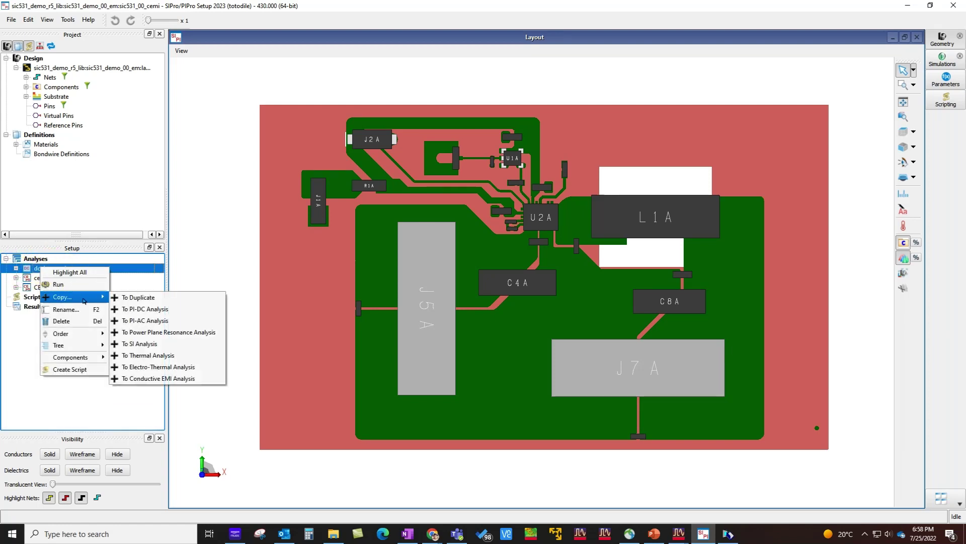
pyautogui.click(145, 381)
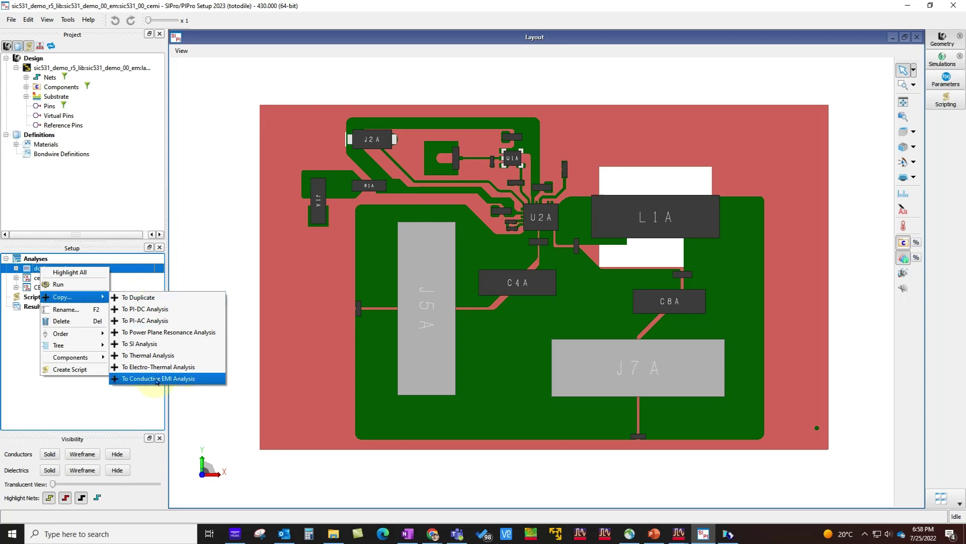
pyautogui.click(157, 380)
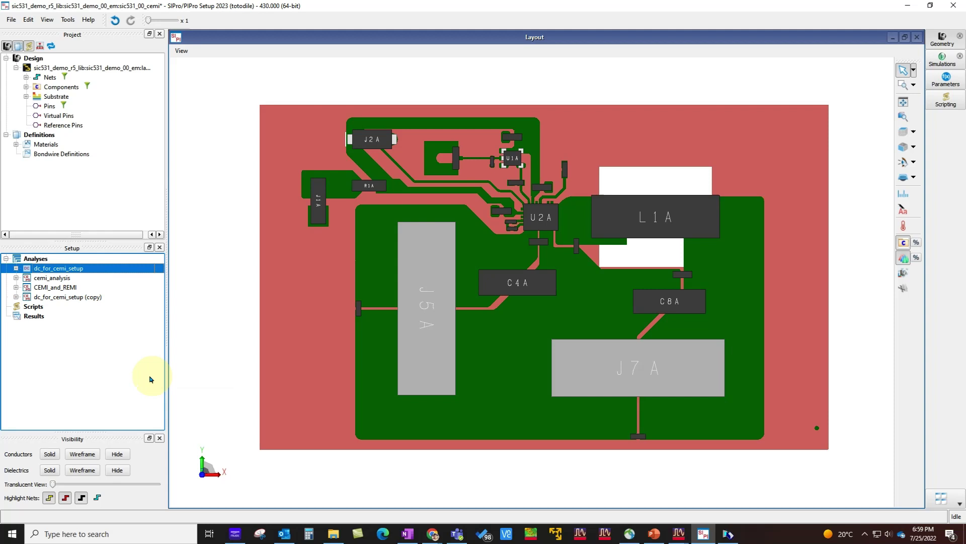
pyautogui.click(16, 297)
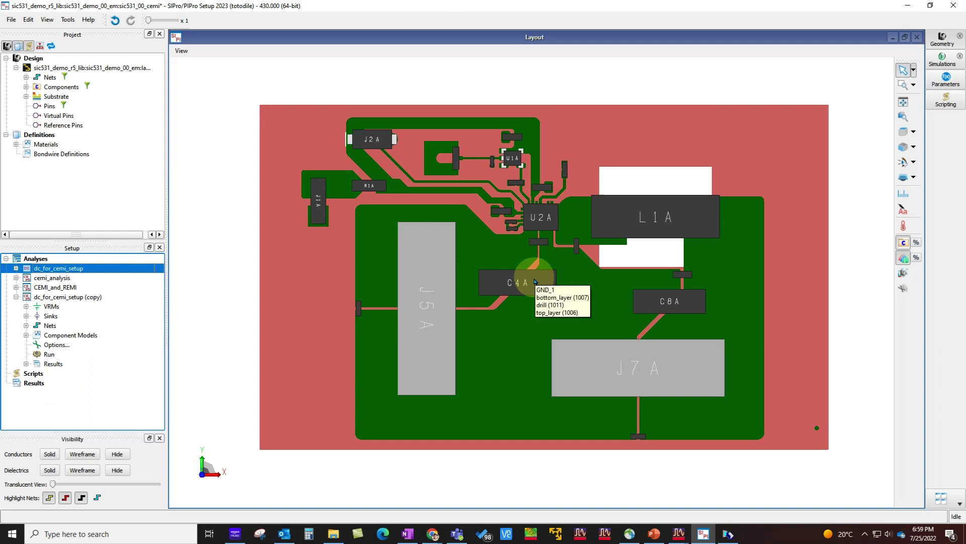
# Select capacitors C4A, C3A, C7A and C8A on the board layout
pyautogui.click(535, 281)
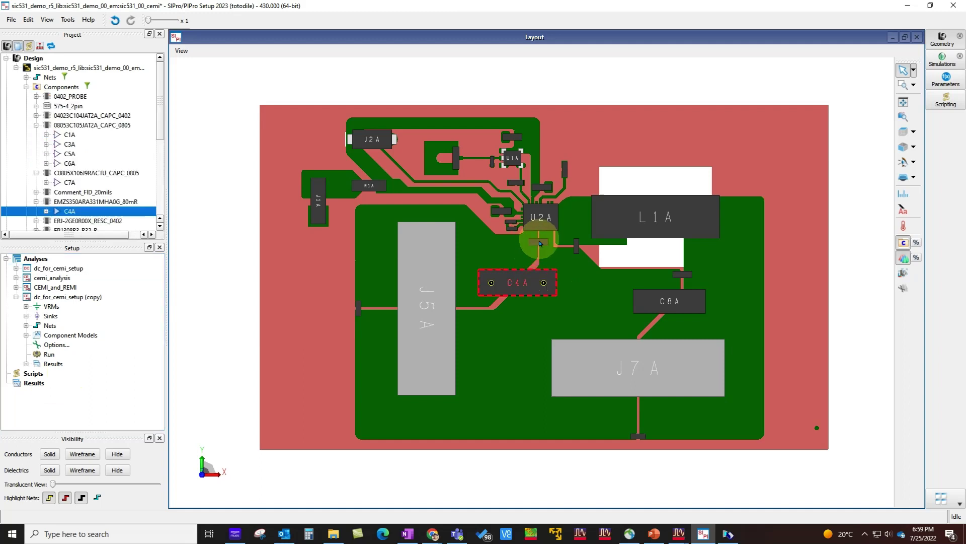
pyautogui.keyDown('ctrl'); pyautogui.click(538, 242); pyautogui.keyUp('ctrl')
pyautogui.keyDown('ctrl'); pyautogui.click(687, 272); pyautogui.keyUp('ctrl')
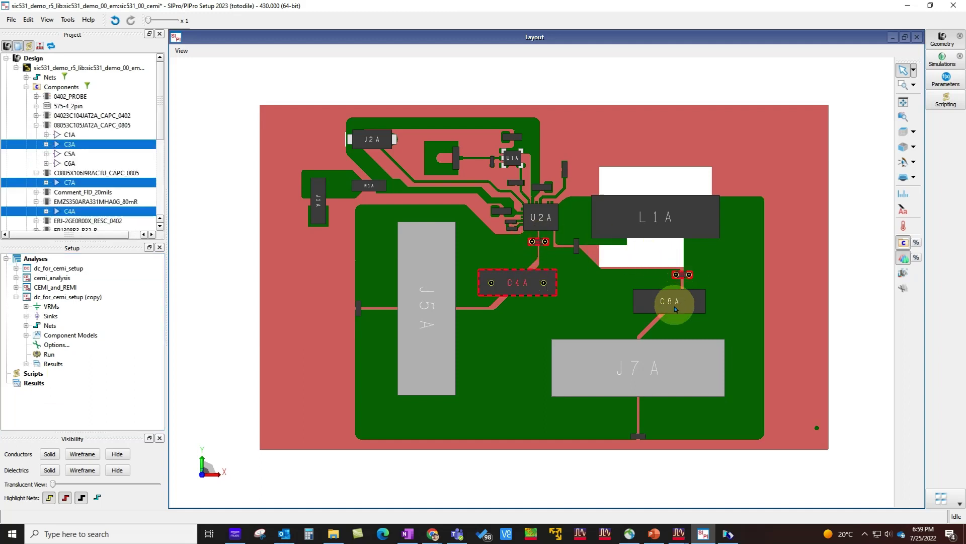
pyautogui.keyDown('ctrl'); pyautogui.click(654, 299); pyautogui.keyUp('ctrl')
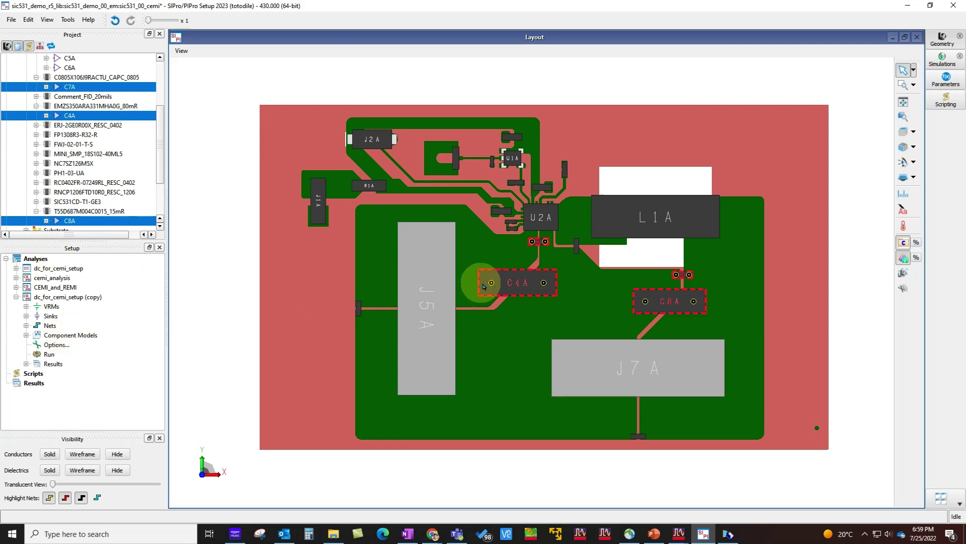
# Create component models for the chosen capacitors in dc_for_cemi_setup (copy), then inspect 08053C105JAT2A_CAPC_0805 unchanged
pyautogui.rightClick(518, 283)
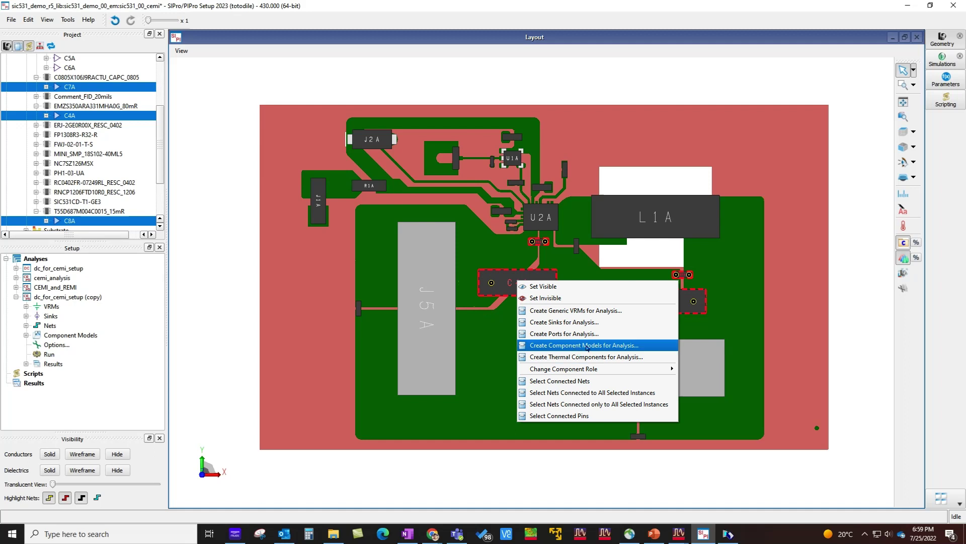
pyautogui.click(585, 346)
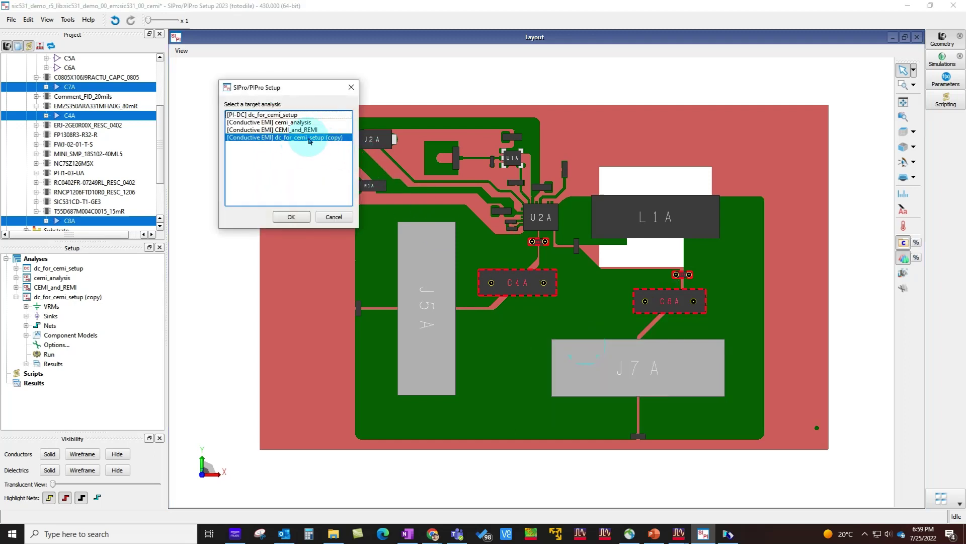
pyautogui.click(292, 138)
pyautogui.click(300, 219)
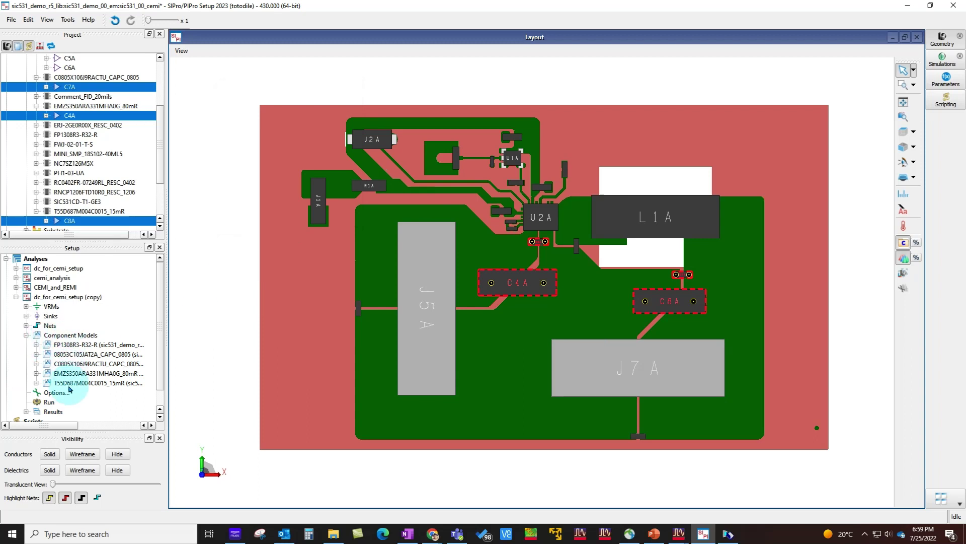
pyautogui.doubleClick(88, 355)
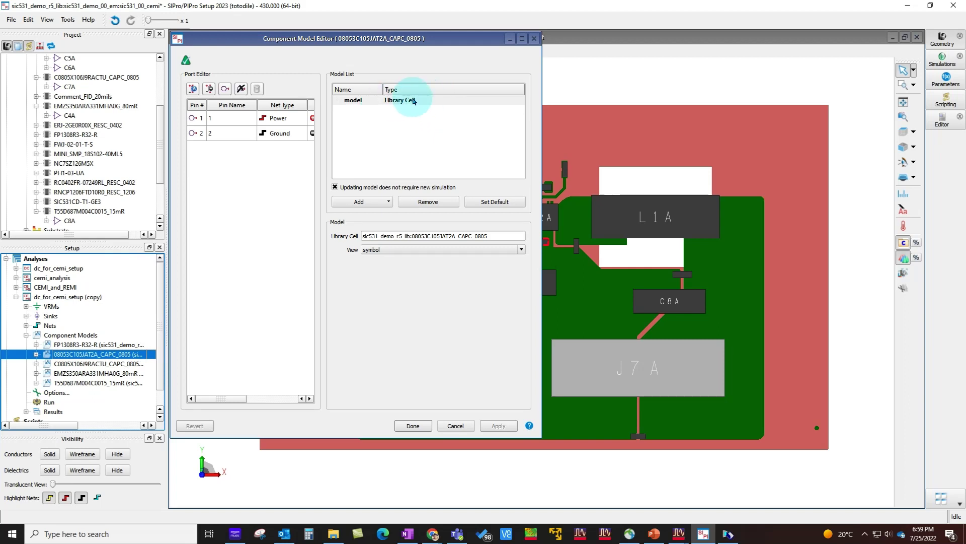
pyautogui.click(455, 424)
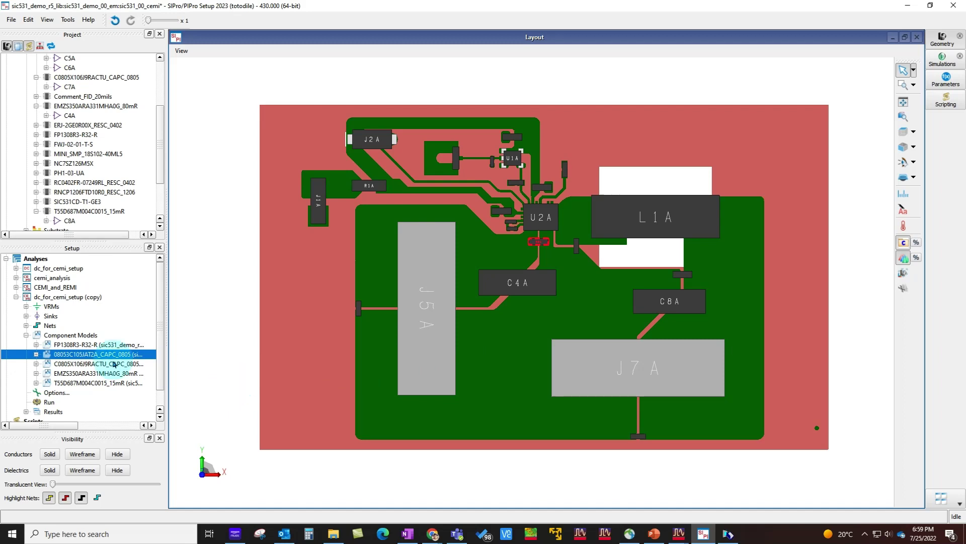
# Review the VIN_1_U2A Discrete Buck VRM settings (1 MHz, 10 ns, 20 mOhm) without changing them
pyautogui.click(26, 335)
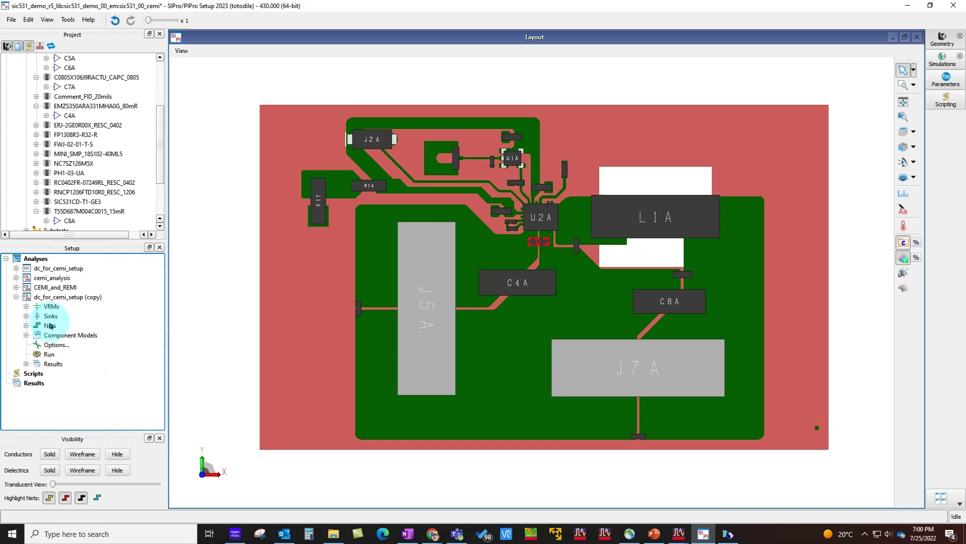
pyautogui.click(26, 307)
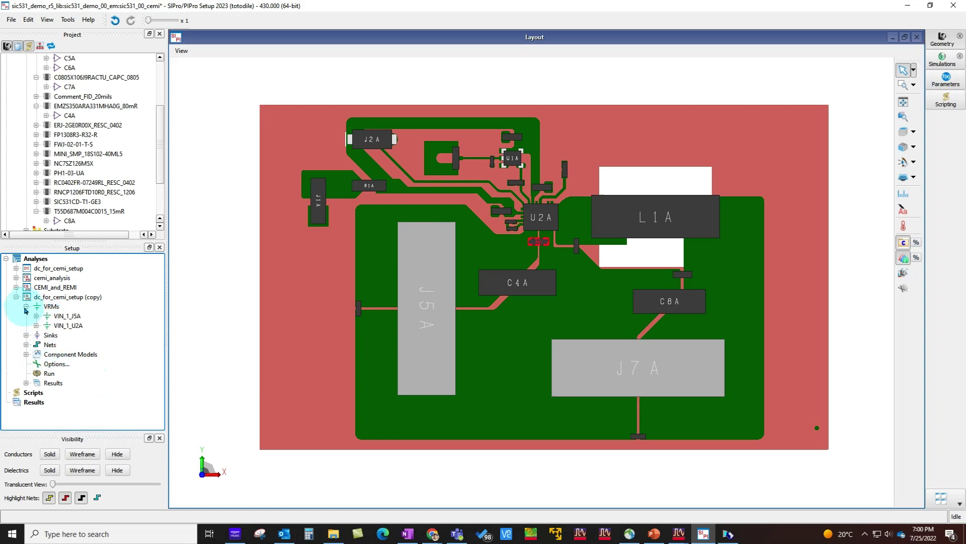
pyautogui.doubleClick(61, 325)
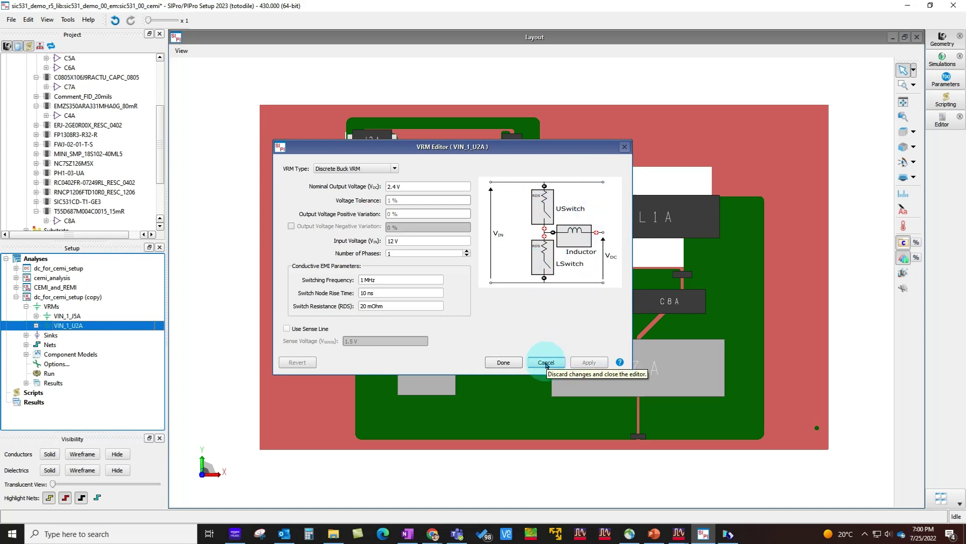
pyautogui.click(546, 362)
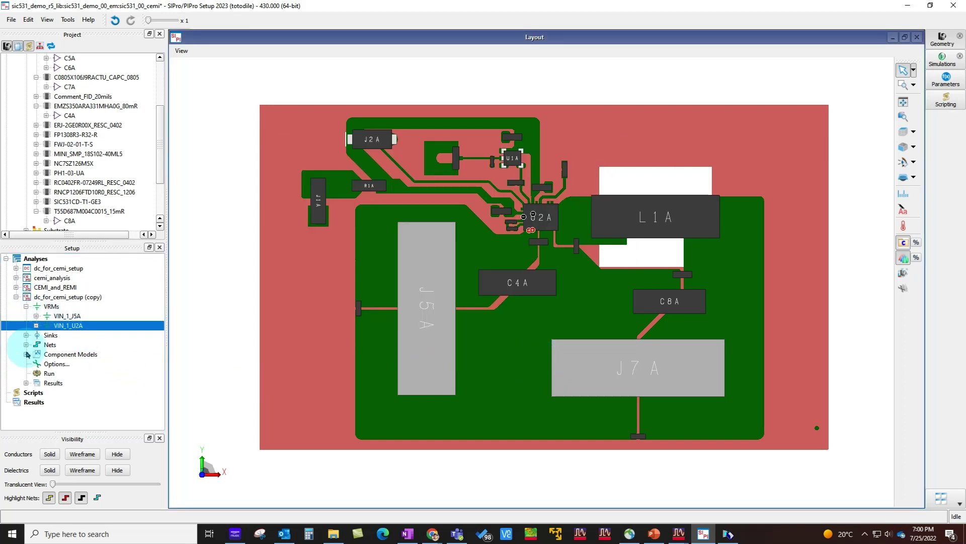
# Enable Include Radiated EMI in the copied setup's Off Board Options, keeping CISPR-25 and 6 in LISN cable
pyautogui.doubleClick(52, 364)
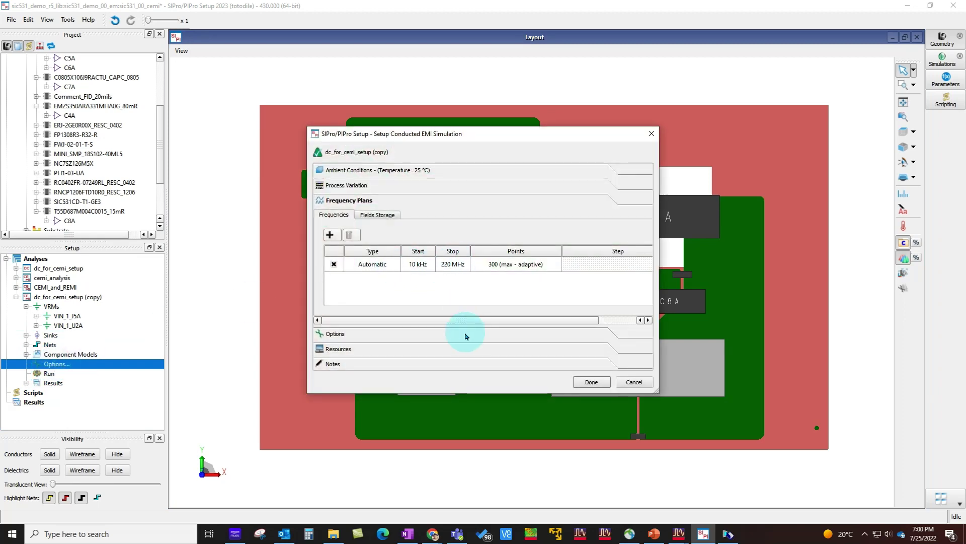
pyautogui.click(431, 334)
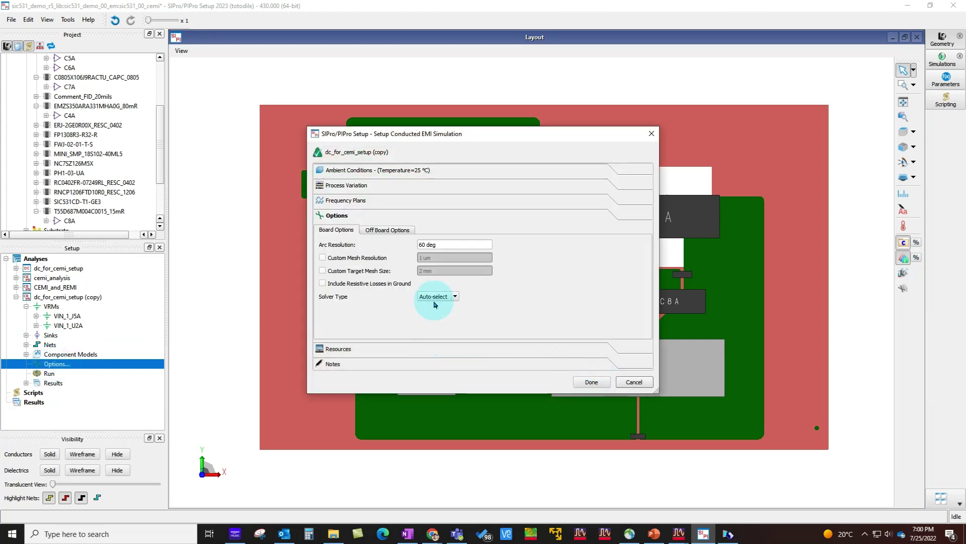
pyautogui.click(390, 232)
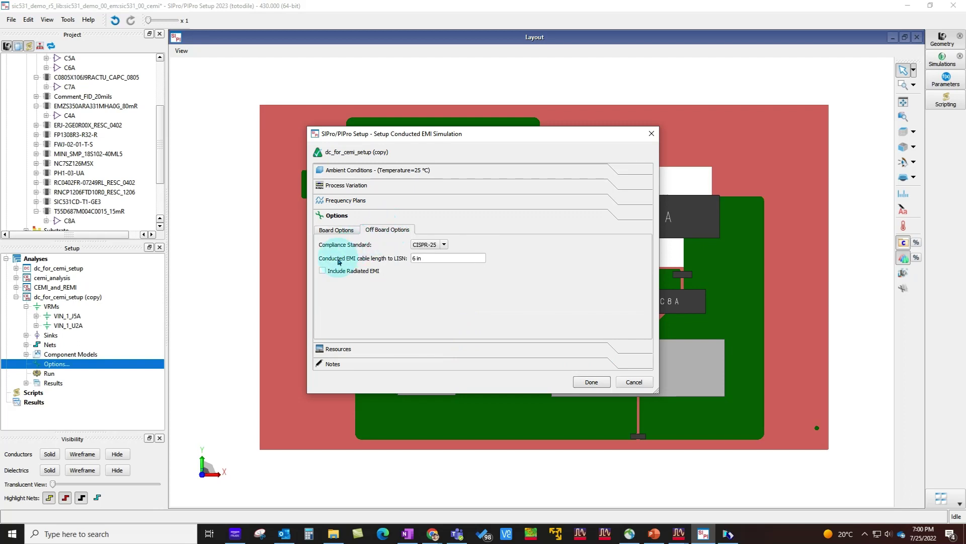
pyautogui.click(323, 270)
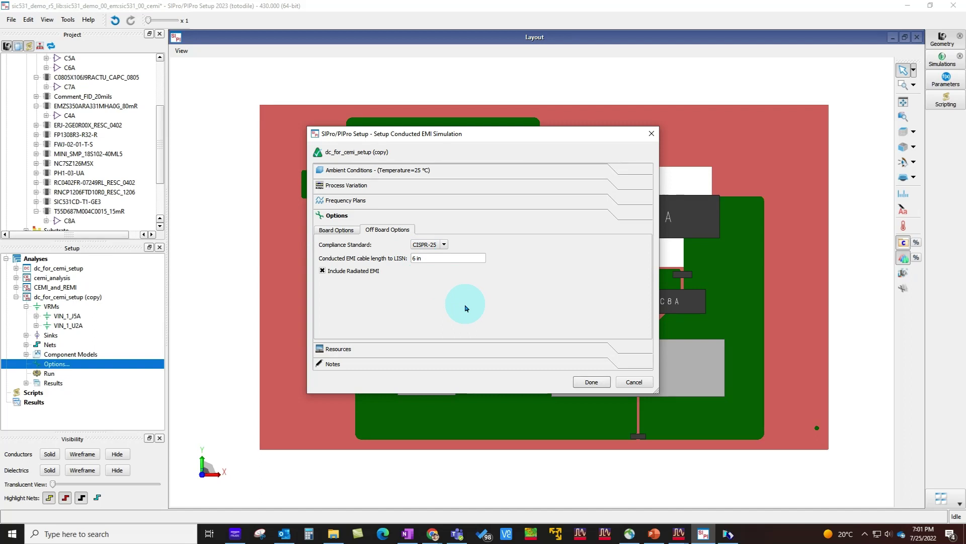
pyautogui.click(629, 385)
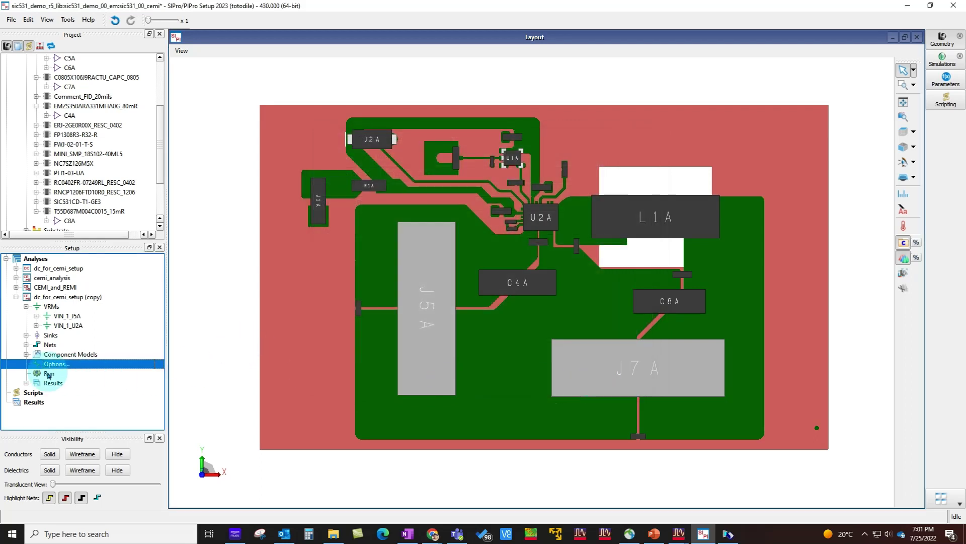
# Expand CEMI_and_REMI and check its Conductive EMI run log in the Simulations list
pyautogui.click(16, 297)
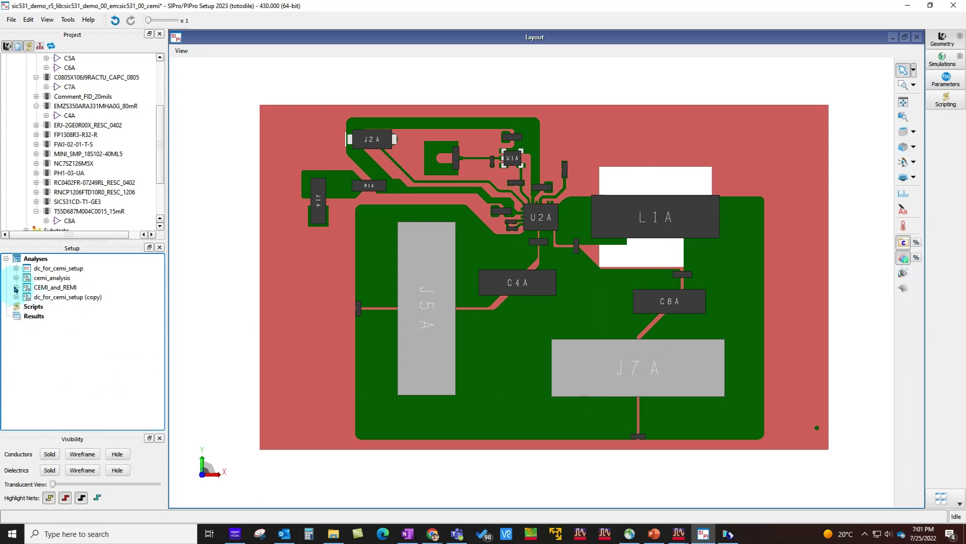
pyautogui.click(16, 288)
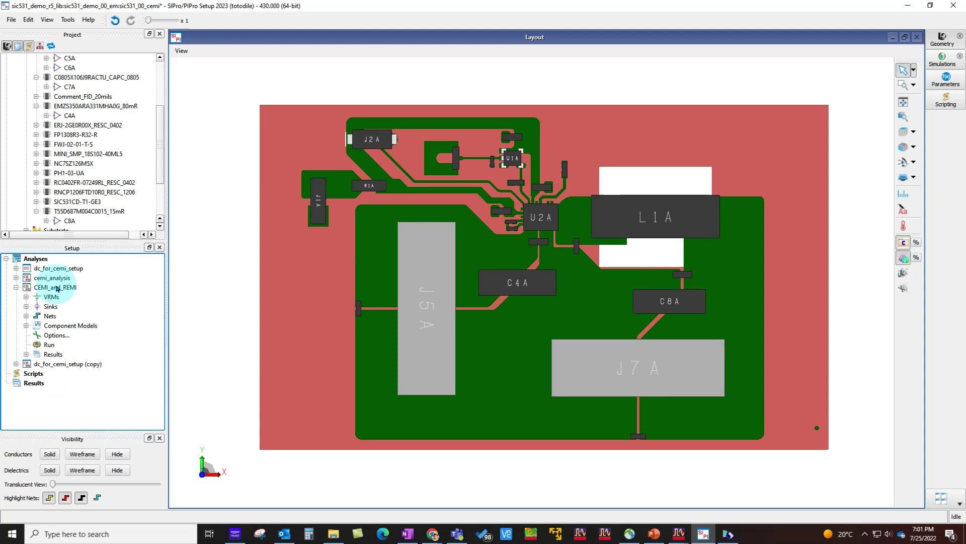
pyautogui.click(942, 60)
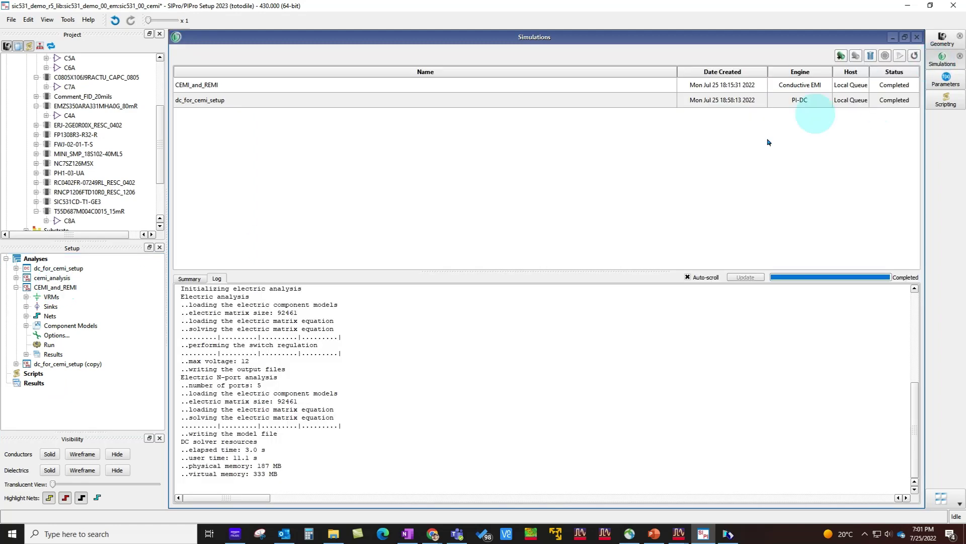
pyautogui.scroll(6, 367, 398)
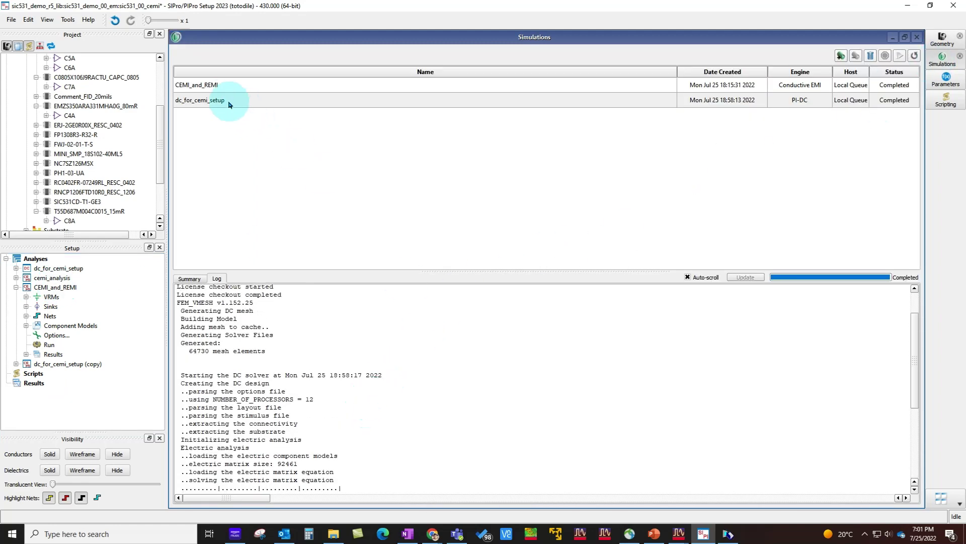
pyautogui.click(219, 85)
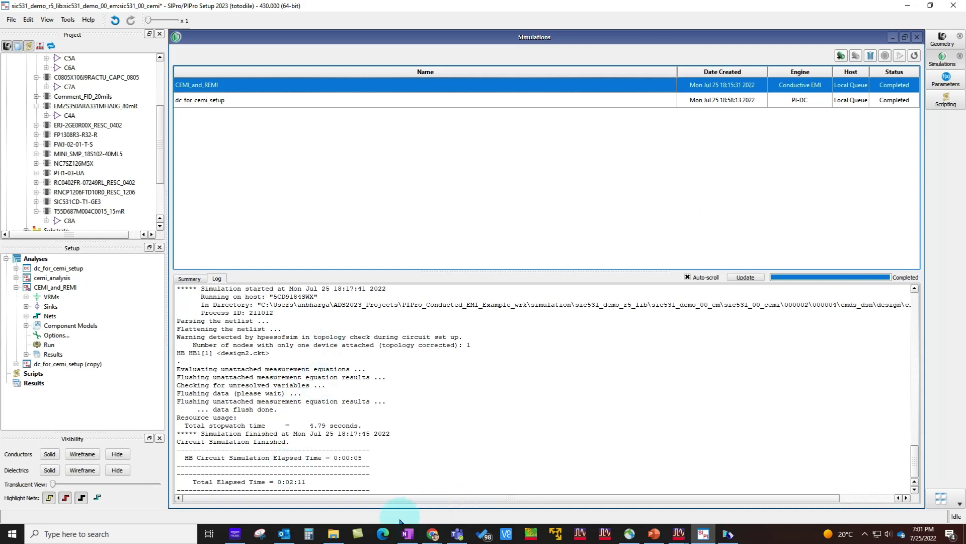
pyautogui.click(918, 38)
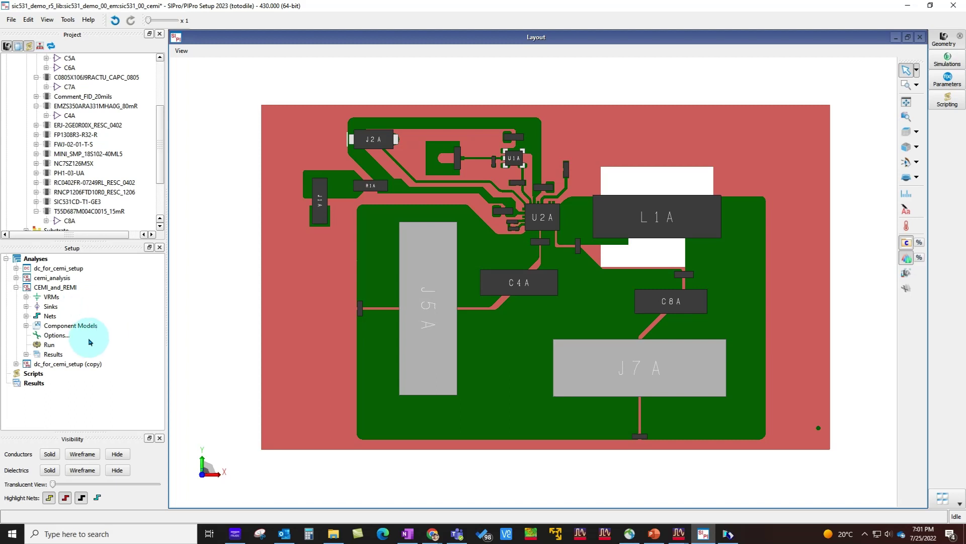
# Open the CEMI_and_REMI Emission results maximized with the spectrum plot enlarged
pyautogui.click(27, 354)
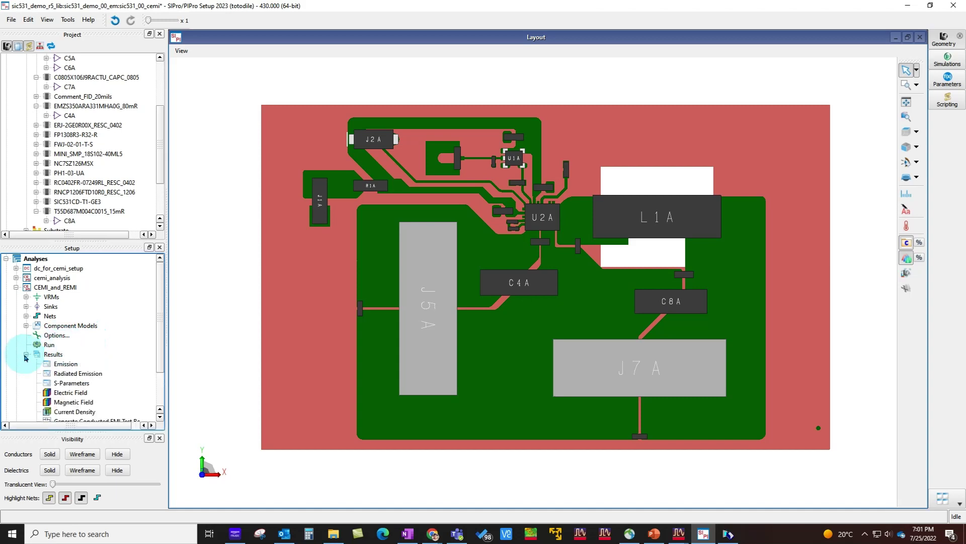
pyautogui.scroll(-2, 84, 341)
pyautogui.doubleClick(69, 317)
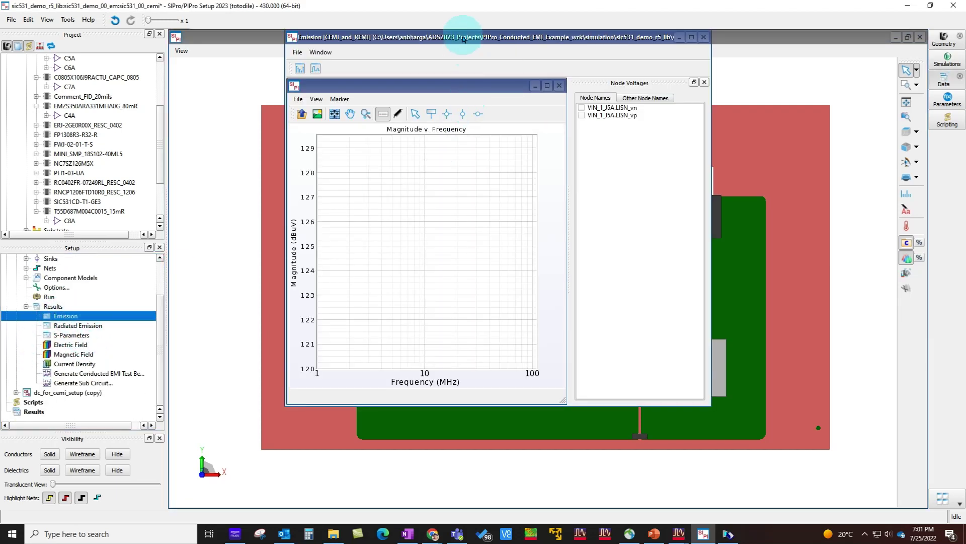
pyautogui.doubleClick(464, 36)
pyautogui.click(431, 85)
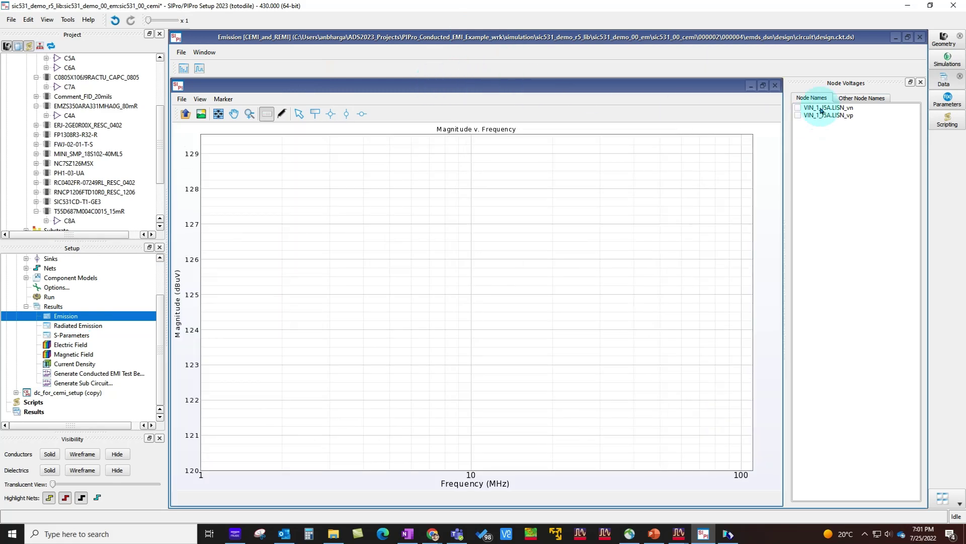
# Plot LISN_vp, LISN_vn and Vload spectra with a time plot, briefly compare Vswitch, then close
pyautogui.click(798, 115)
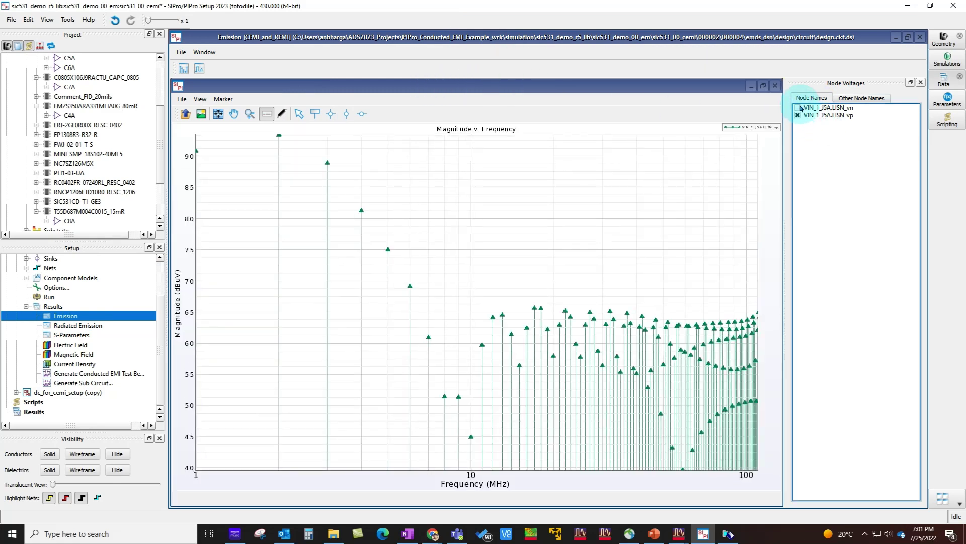
pyautogui.click(799, 109)
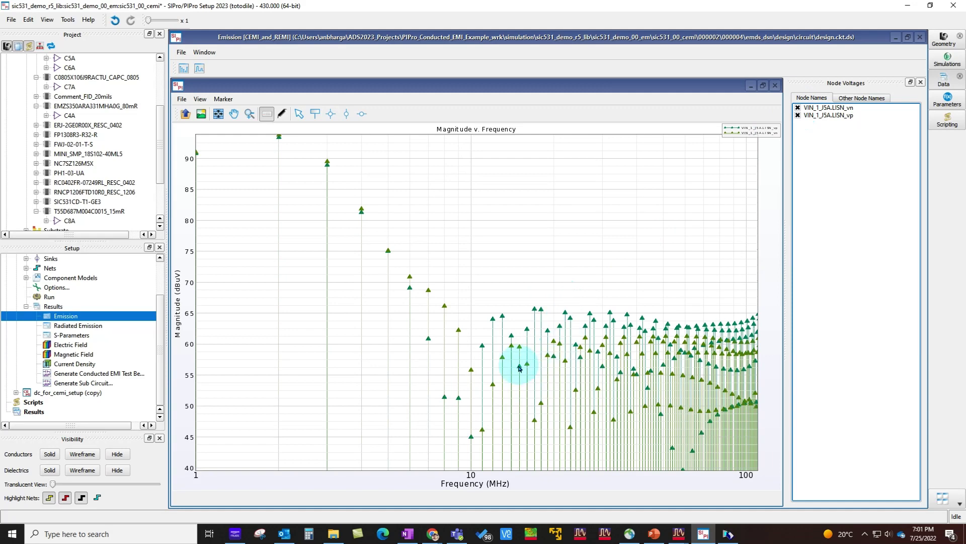
pyautogui.click(862, 99)
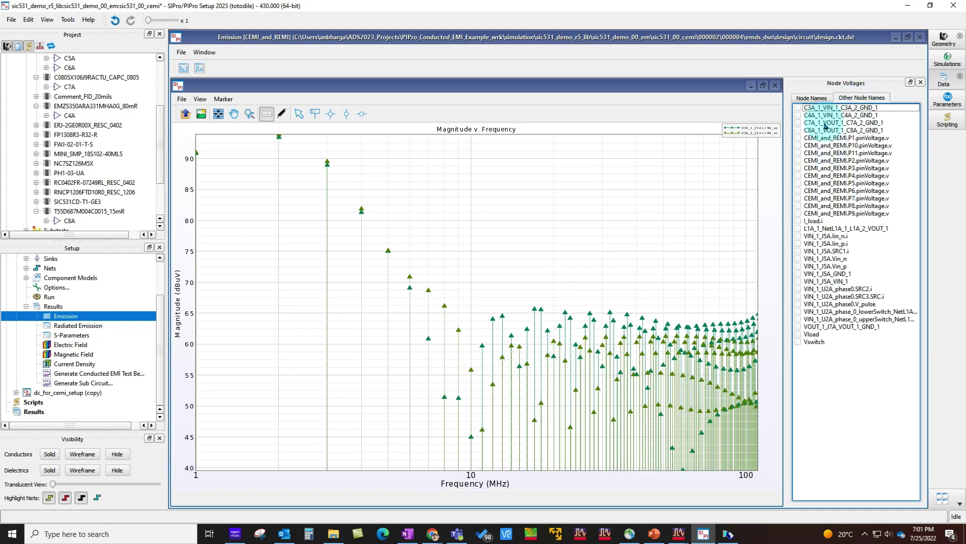
pyautogui.click(799, 335)
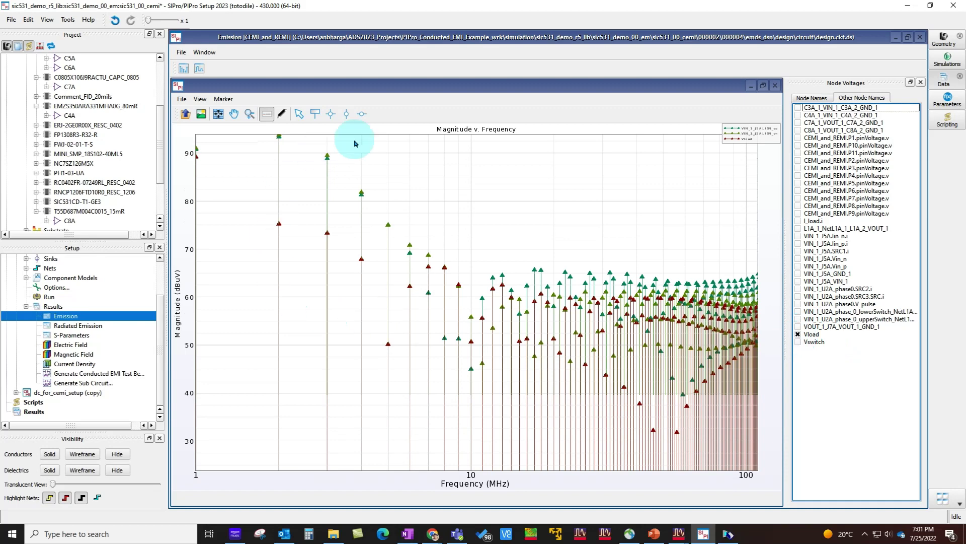
pyautogui.click(199, 68)
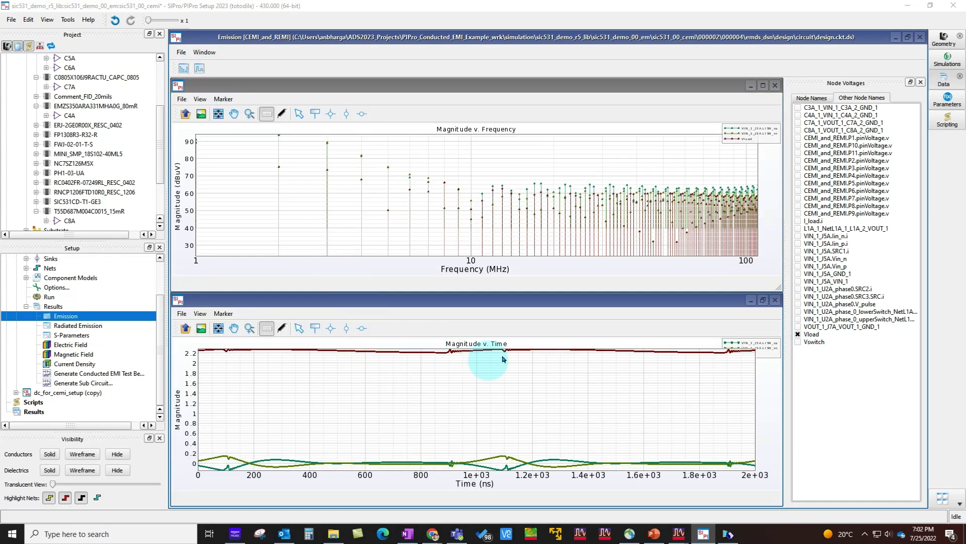
pyautogui.click(798, 342)
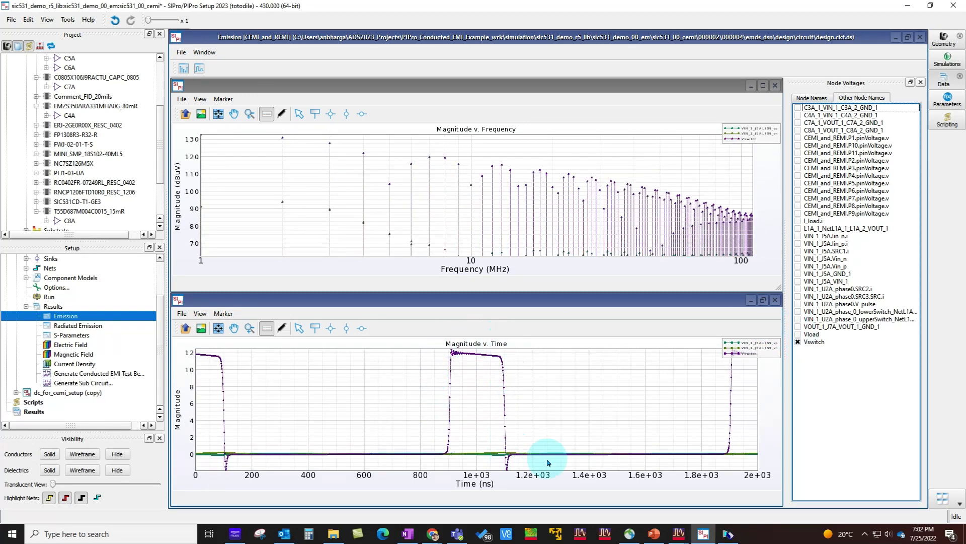
pyautogui.click(799, 342)
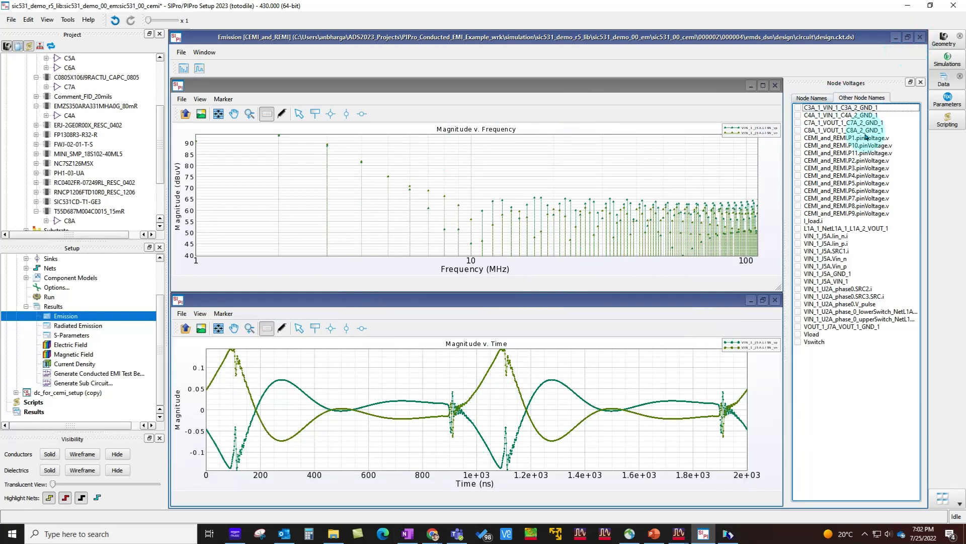
pyautogui.click(919, 38)
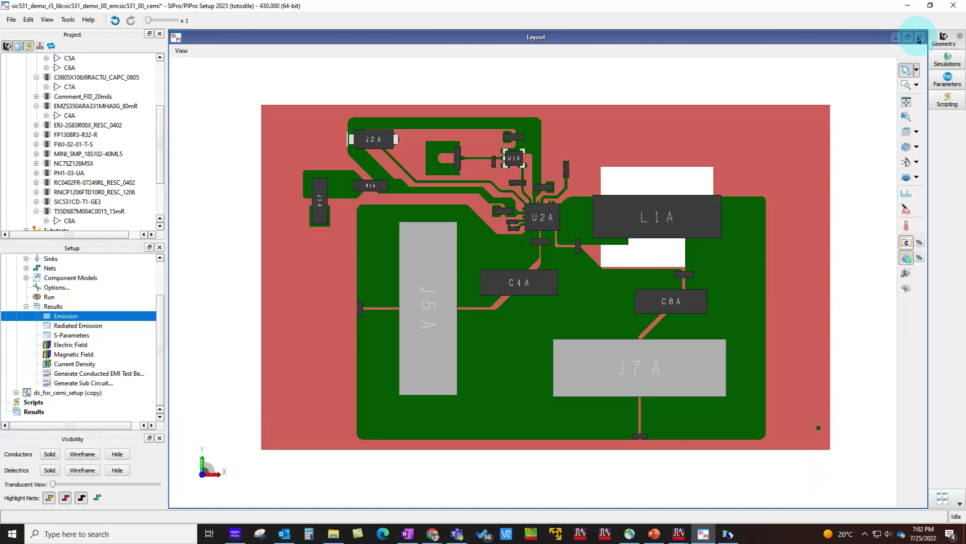
# Open the radiated emission results enlarged and show the Vertical polarization spectrum
pyautogui.click(74, 327)
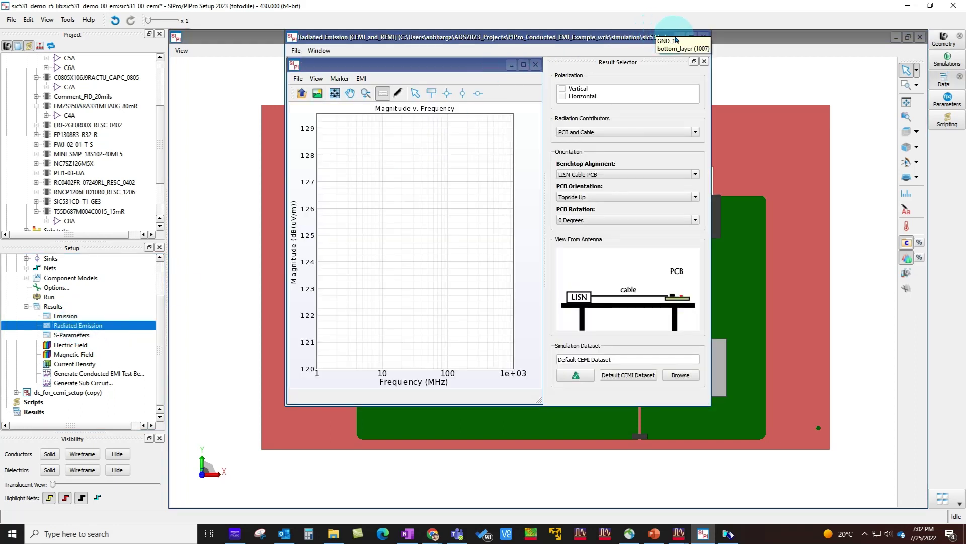
pyautogui.click(692, 37)
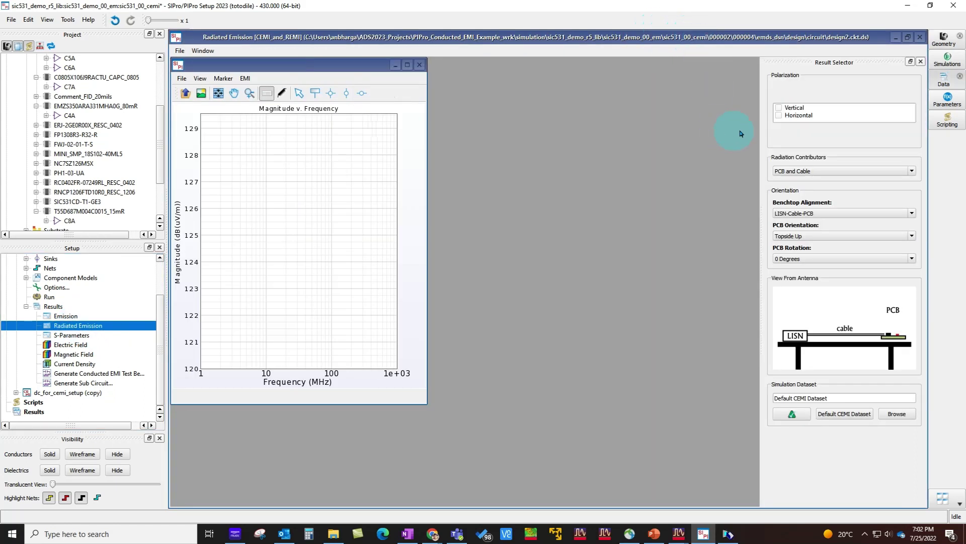
pyautogui.click(407, 65)
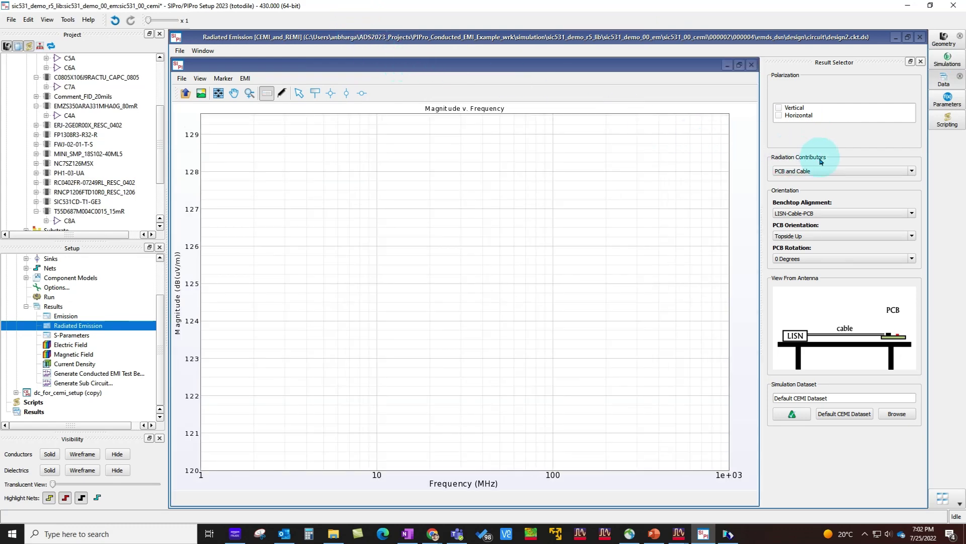
pyautogui.click(779, 107)
# Keep PCB and Cable, LISN-Cable-PCB and Topside Up defaults, view PCB Rotation 180 Degrees, then close
pyautogui.click(818, 172)
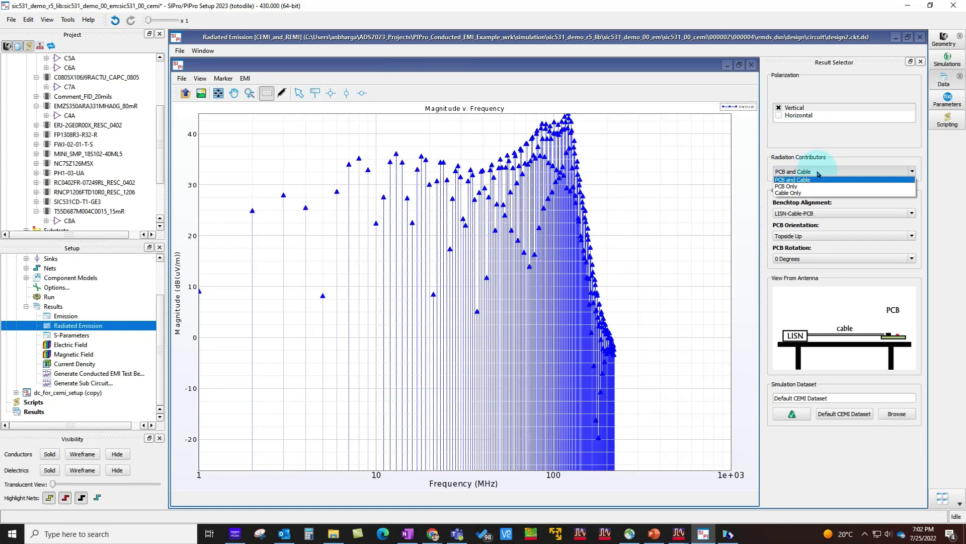
pyautogui.click(818, 180)
pyautogui.click(826, 213)
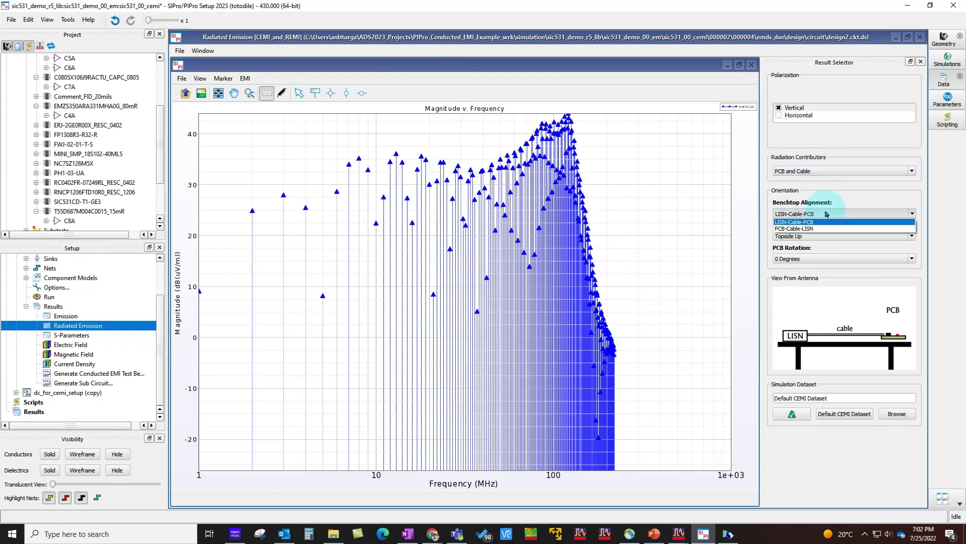
pyautogui.click(826, 213)
pyautogui.click(816, 237)
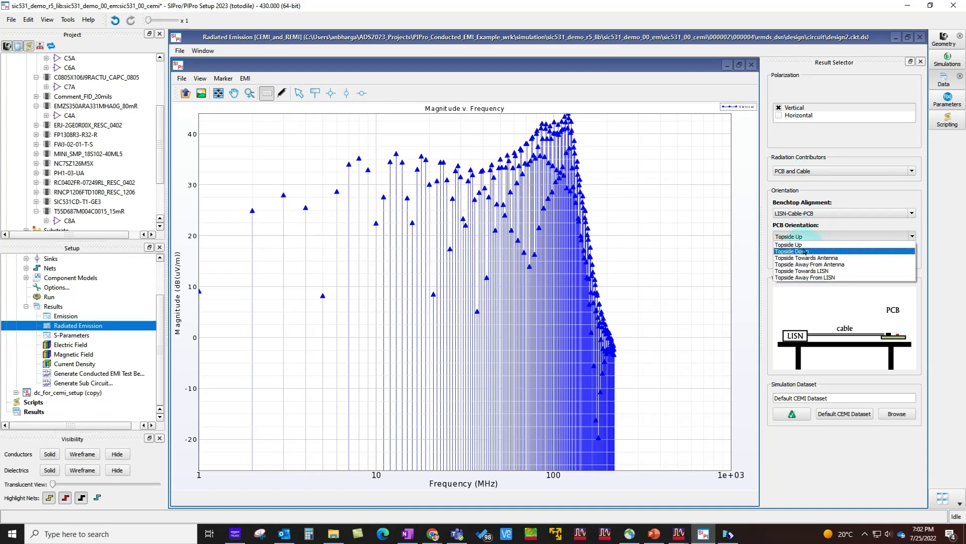
pyautogui.click(810, 241)
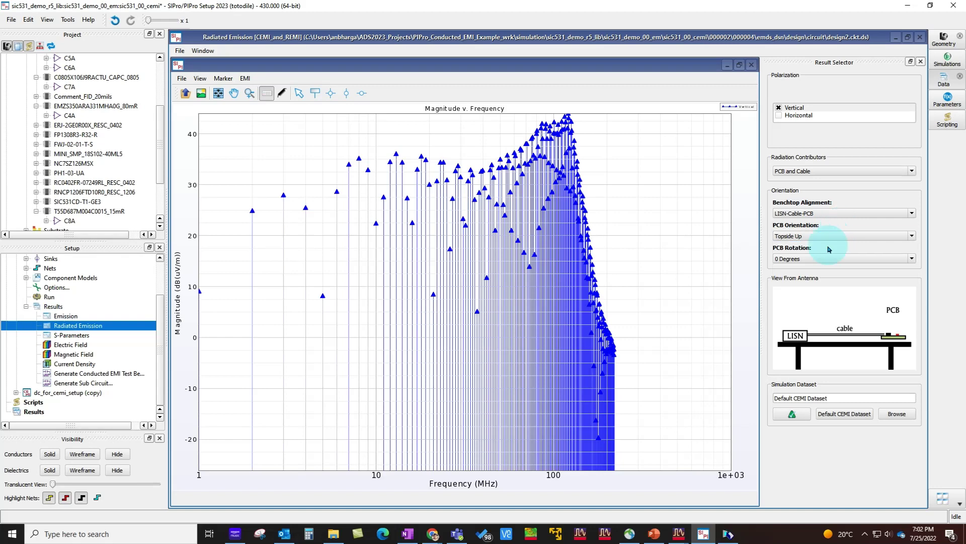
pyautogui.click(803, 259)
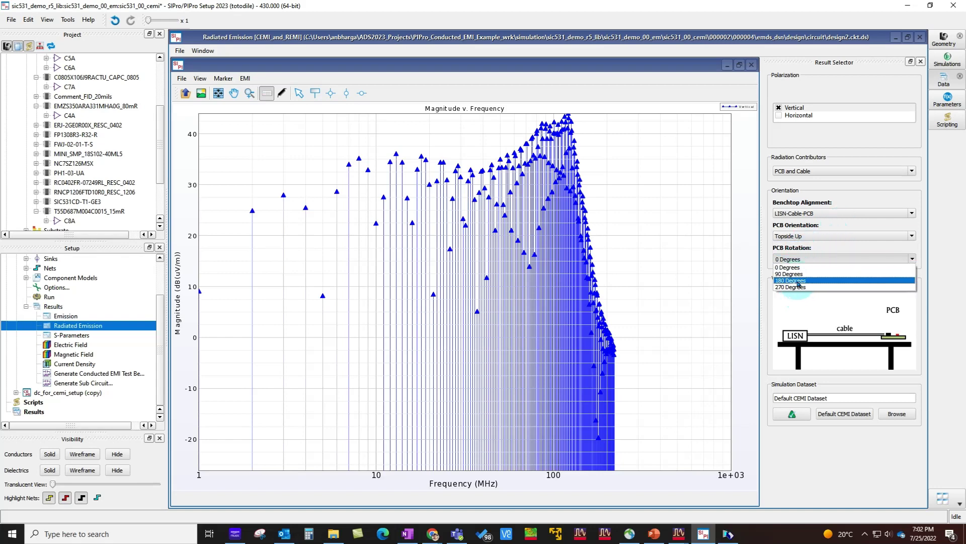
pyautogui.click(798, 281)
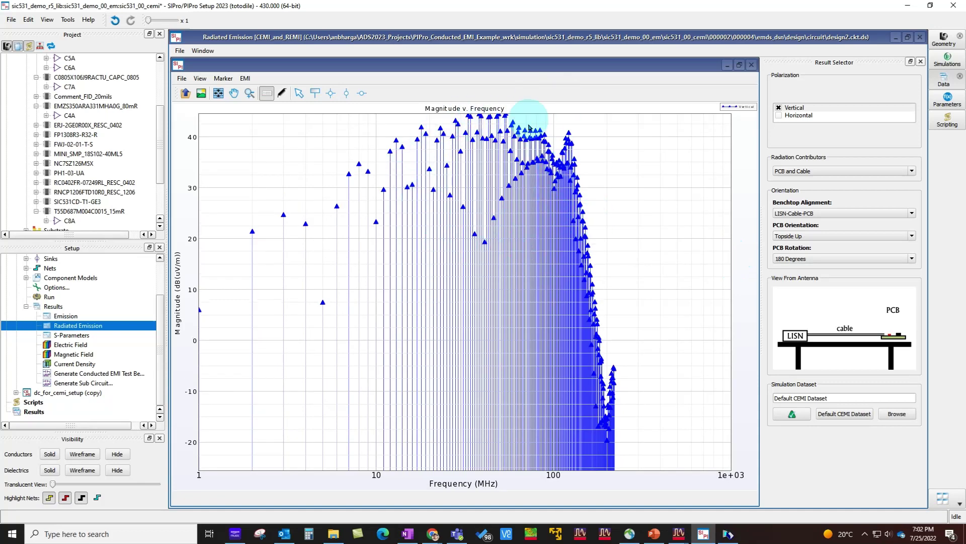
pyautogui.click(921, 37)
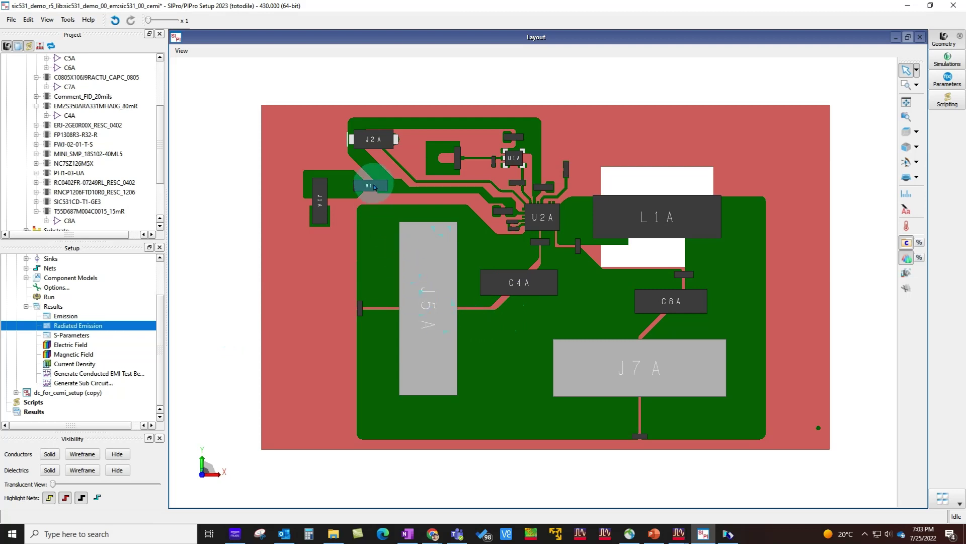
# Generate the conducted EMI test bench and open the sic531_demo_00_em_REMI_CEMI_and_REMI schematic
pyautogui.click(118, 373)
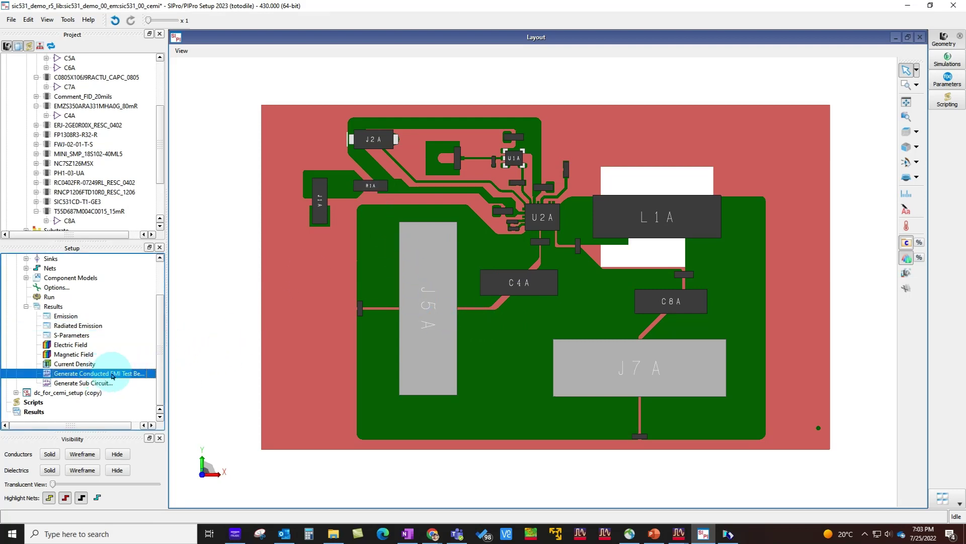
pyautogui.doubleClick(112, 375)
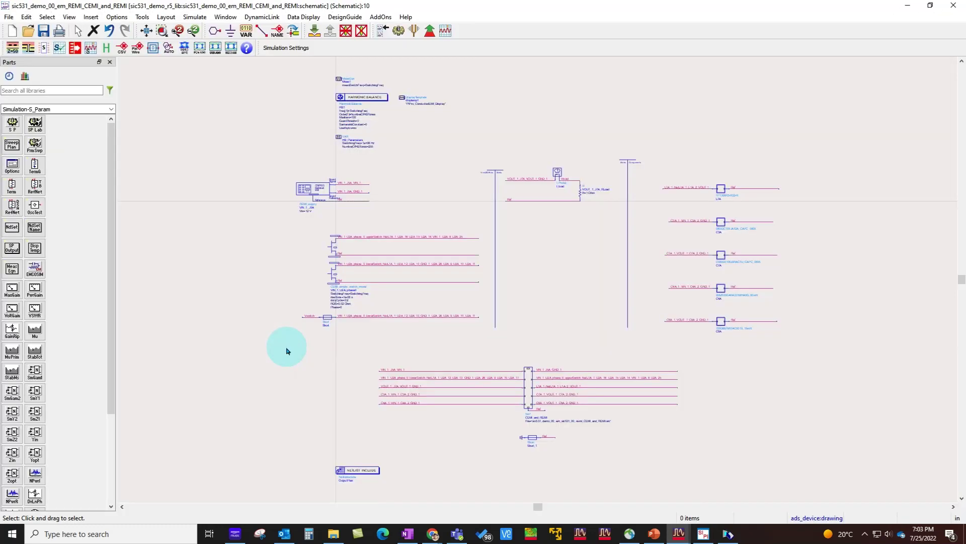
pyautogui.click(679, 534)
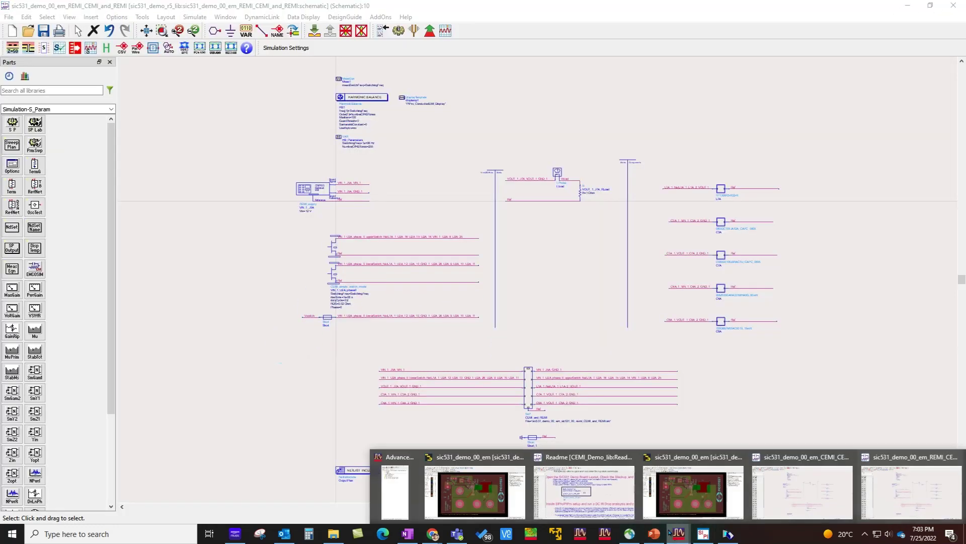
pyautogui.click(394, 496)
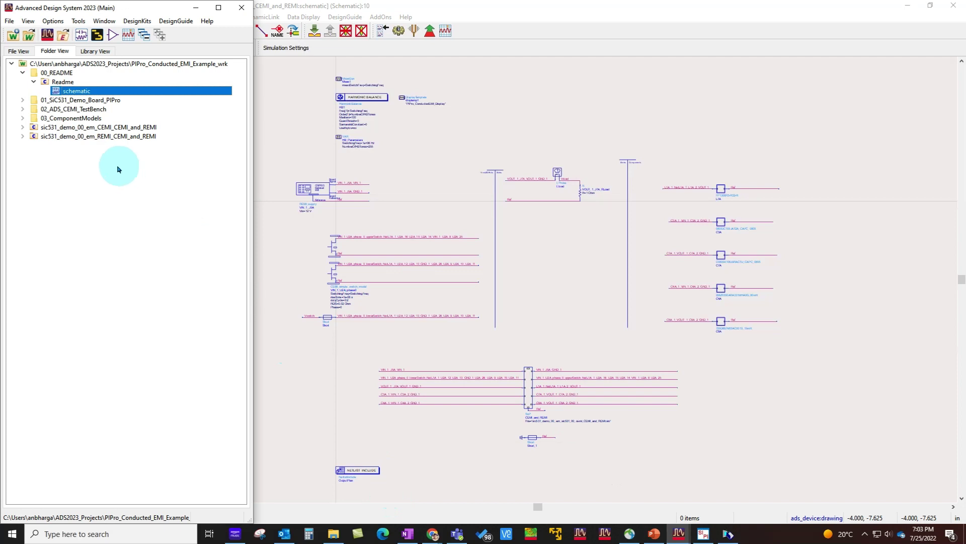
pyautogui.click(95, 128)
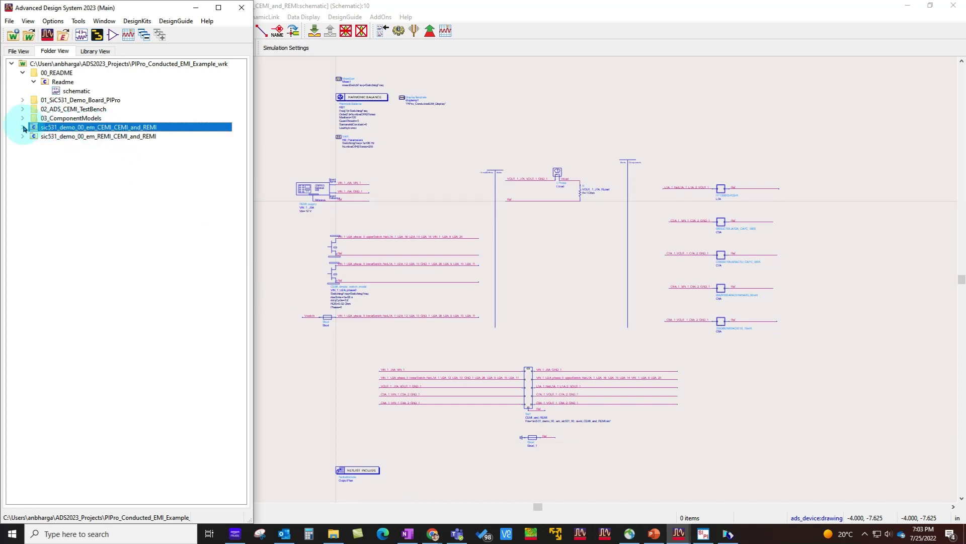
pyautogui.click(22, 127)
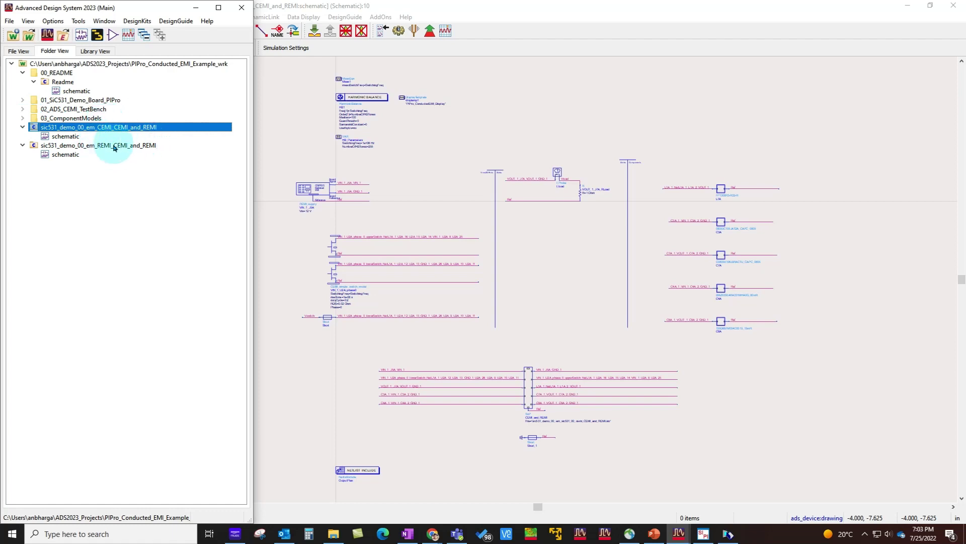
pyautogui.doubleClick(57, 137)
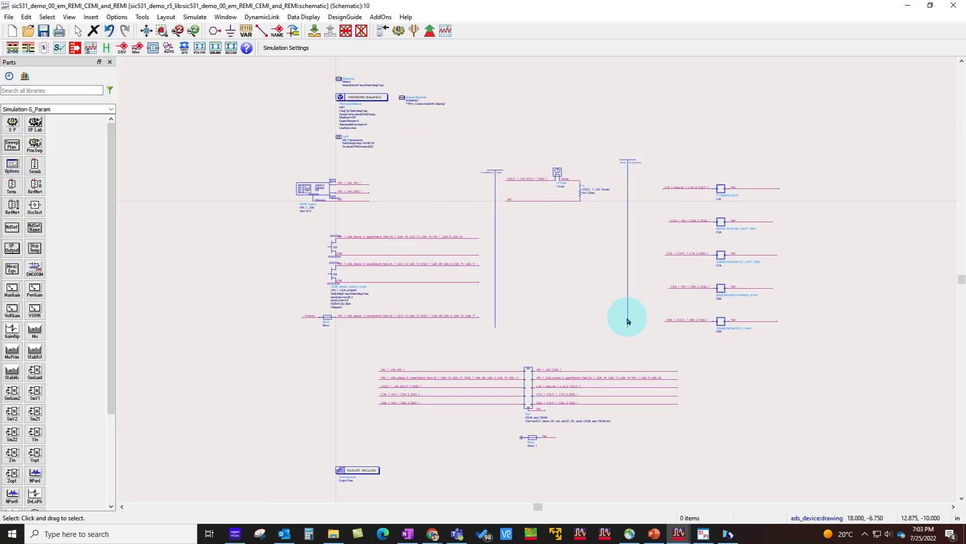
pyautogui.scroll(5, 504, 252)
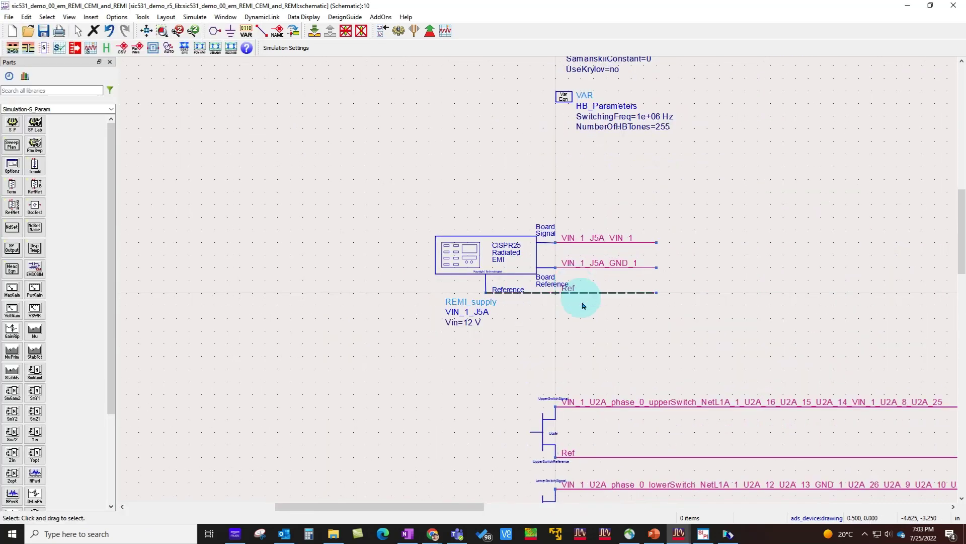
pyautogui.scroll(4, 522, 322)
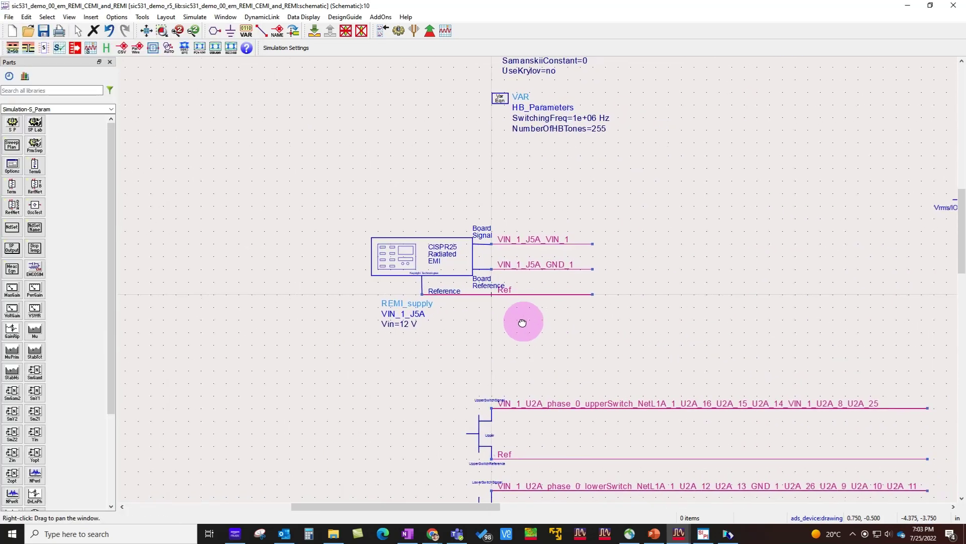
pyautogui.click(428, 235)
pyautogui.click(314, 31)
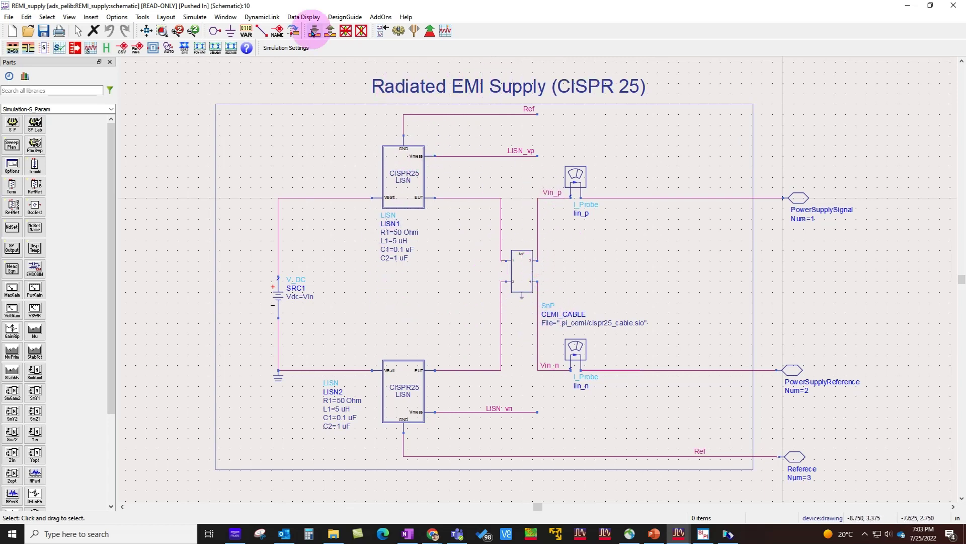
pyautogui.click(334, 32)
pyautogui.scroll(-4, 550, 262)
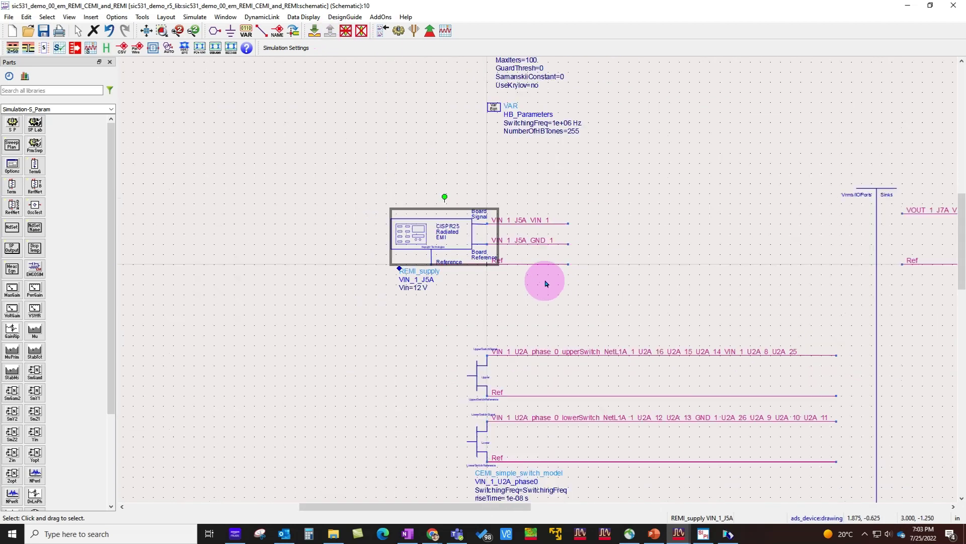
pyautogui.scroll(2, 559, 302)
pyautogui.scroll(3, 482, 263)
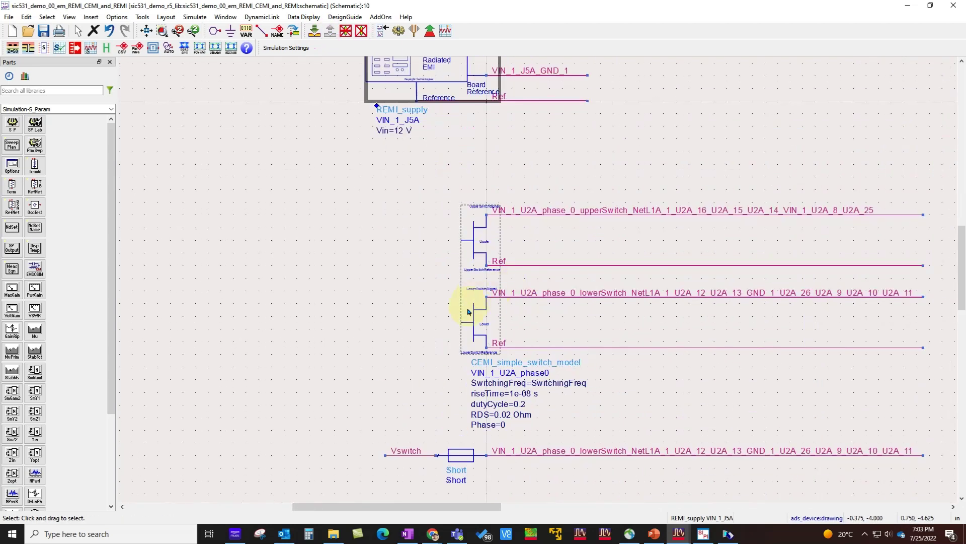
pyautogui.click(468, 291)
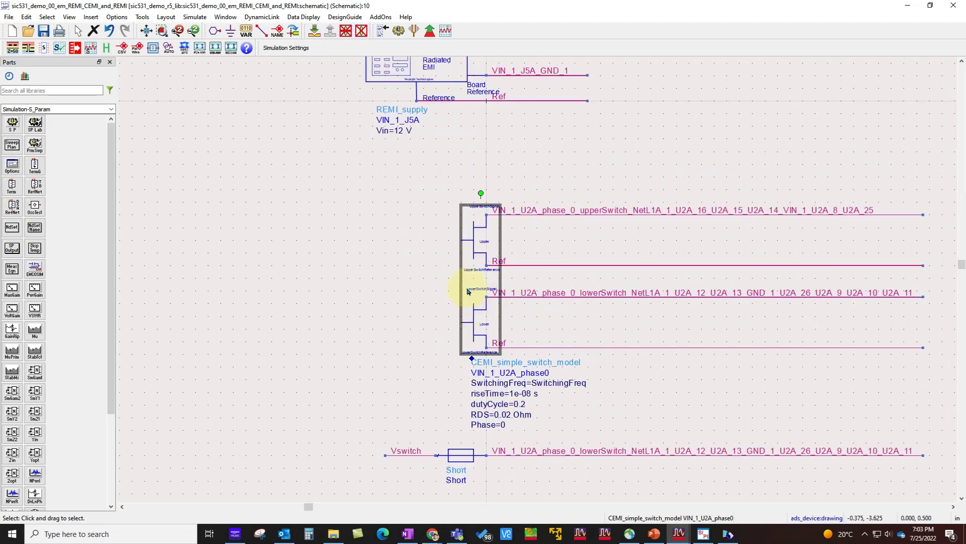
pyautogui.click(315, 35)
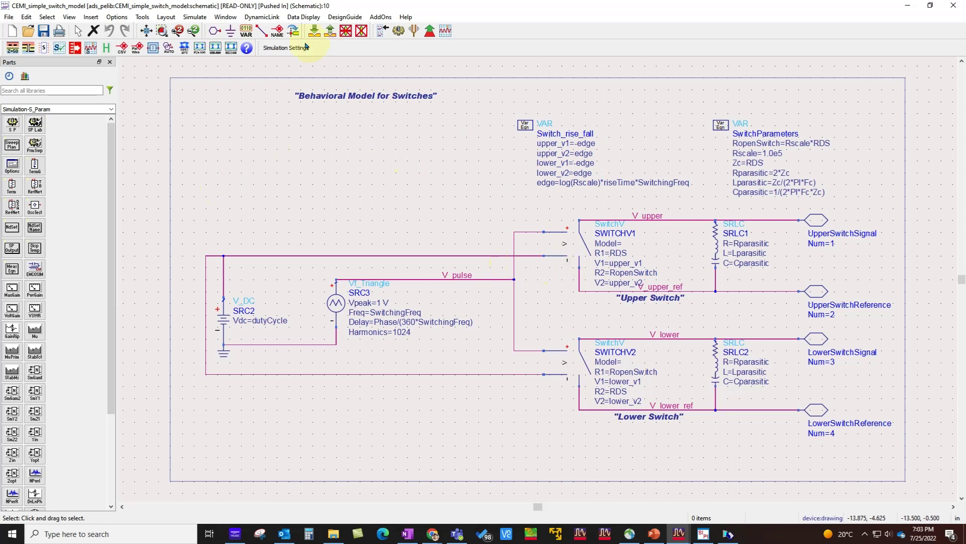
pyautogui.click(330, 31)
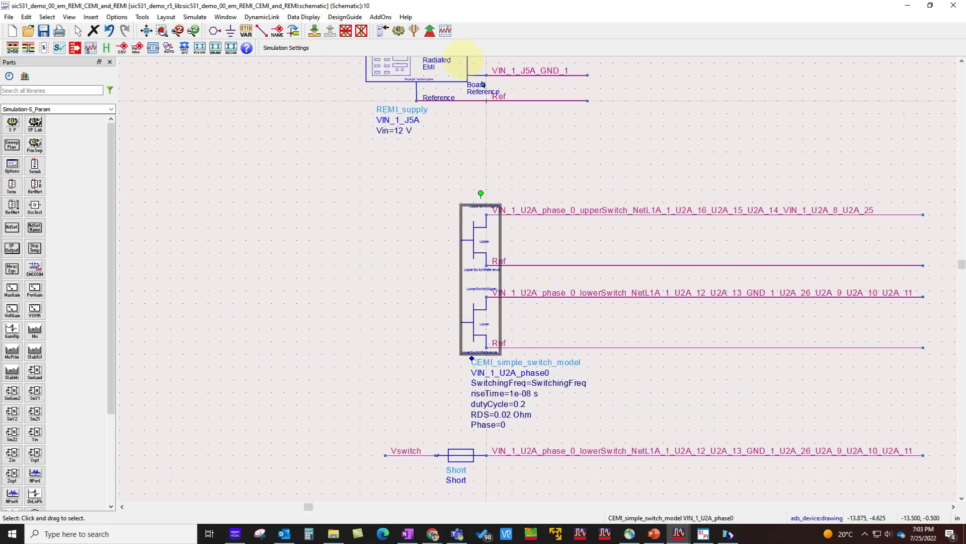
pyautogui.click(162, 31)
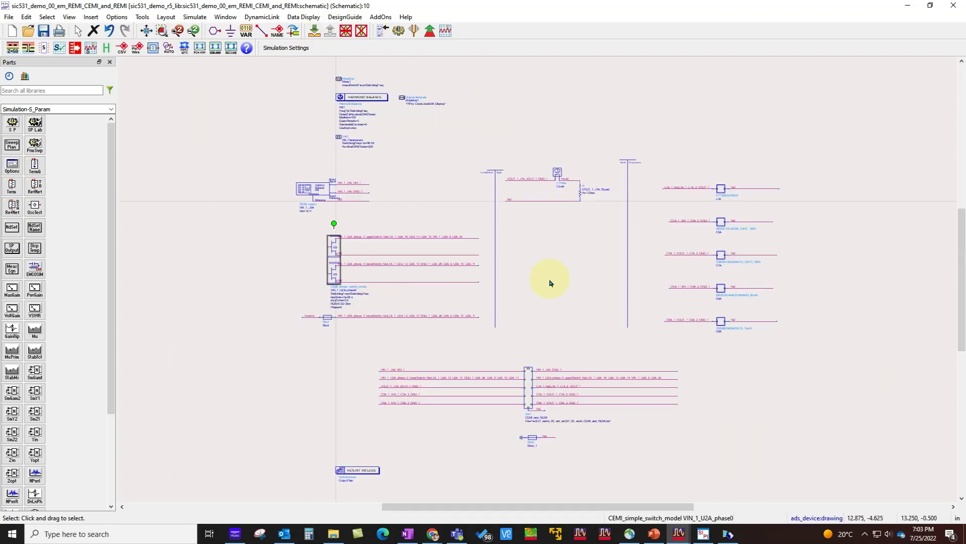
# Simulate the test bench to display the Conducted EMI Testbench Results (CISPR-25), showing 76.92 efficiency
pyautogui.click(398, 31)
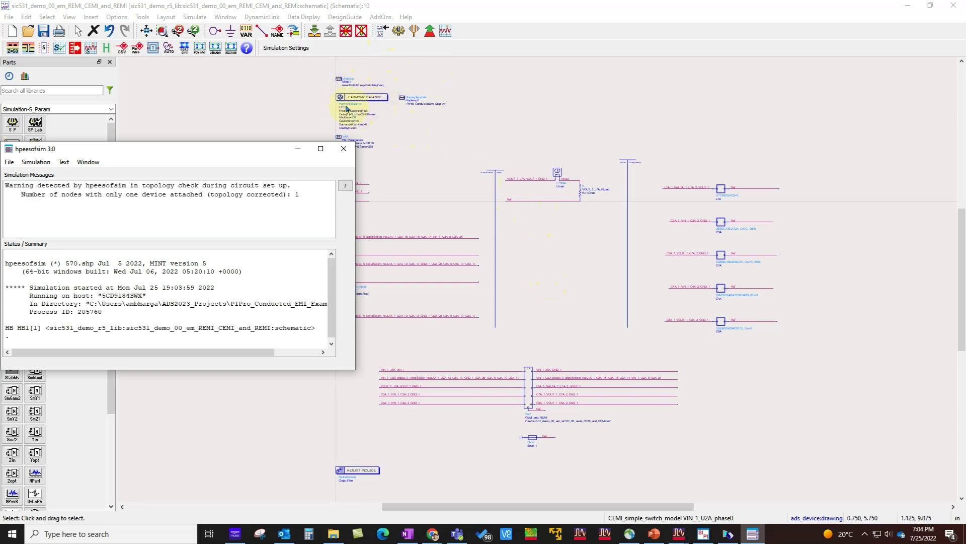
pyautogui.click(408, 141)
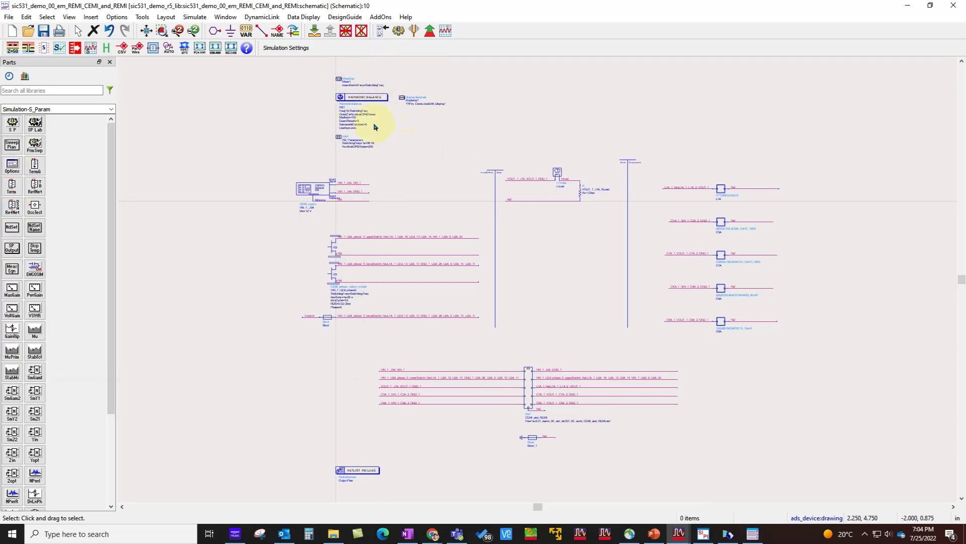
pyautogui.scroll(5, 542, 274)
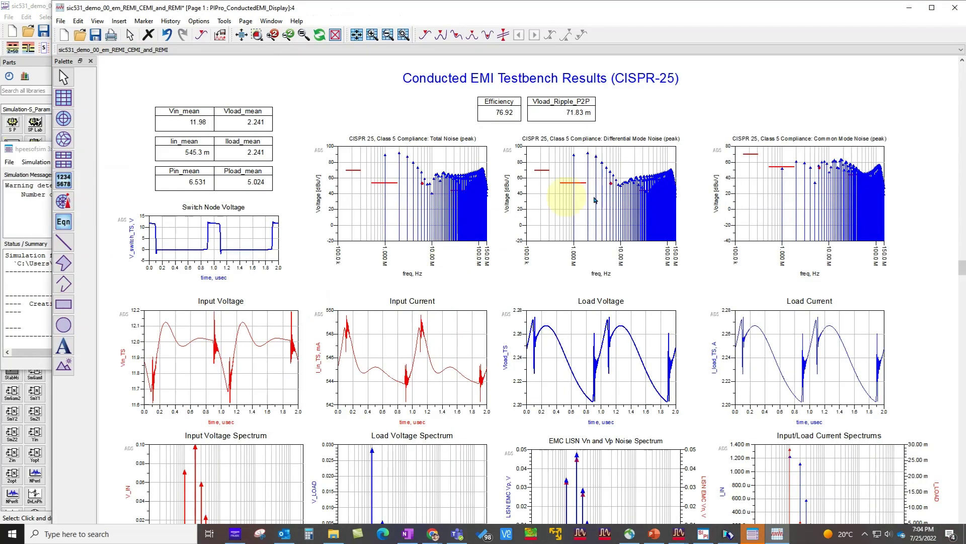